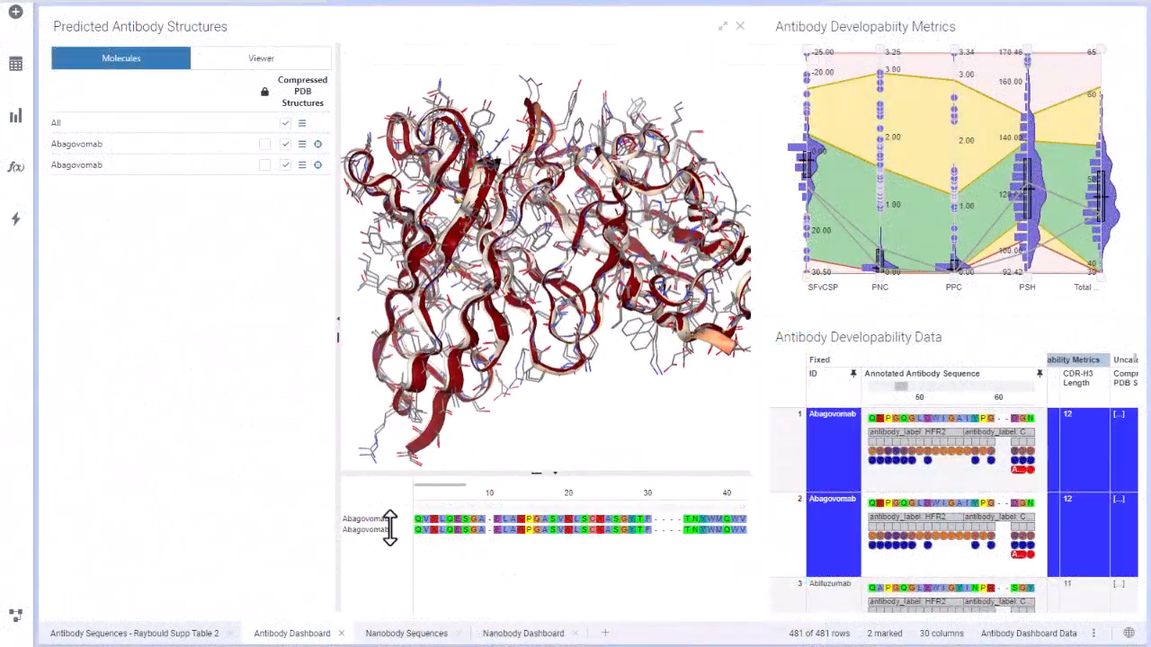
# Step: Expand the two Abagovomab alignment rows to show their annotation tracks and highlight the liability residue near position 62 in the 3D structures
pyautogui.moveTo(386, 529); pyautogui.dragTo(378, 591)
pyautogui.moveTo(534, 469); pyautogui.dragTo(534, 409)
pyautogui.moveTo(573, 256); pyautogui.dragTo(539, 218)
pyautogui.moveTo(459, 424); pyautogui.dragTo(514, 426)
pyautogui.click(513, 454)
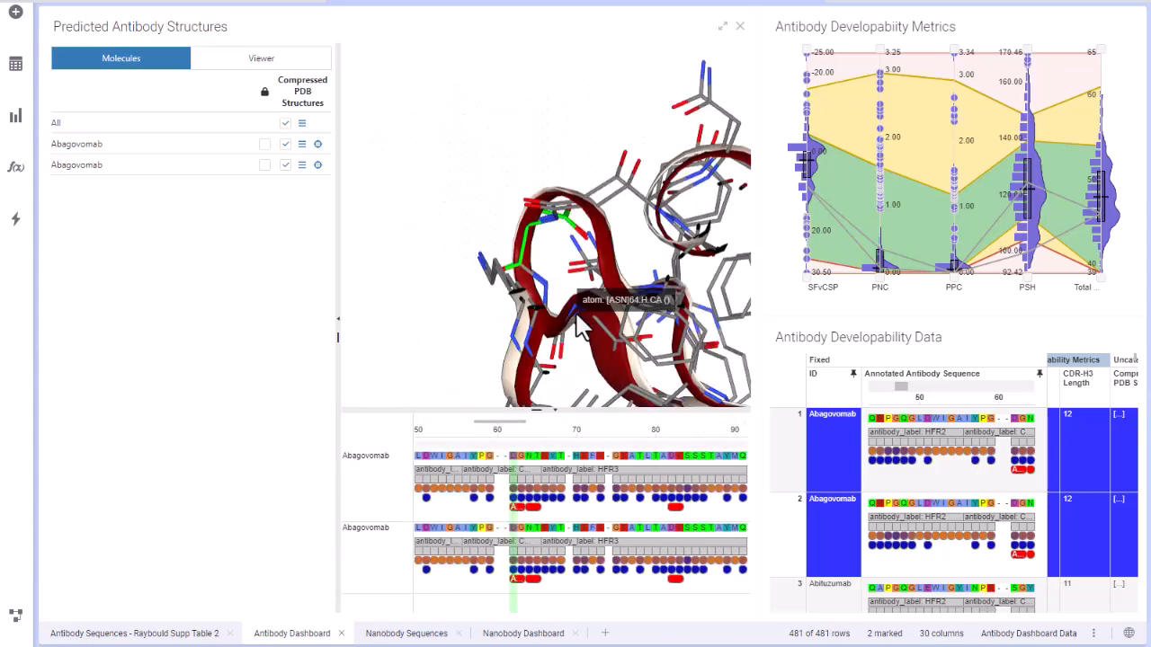
pyautogui.moveTo(515, 511)
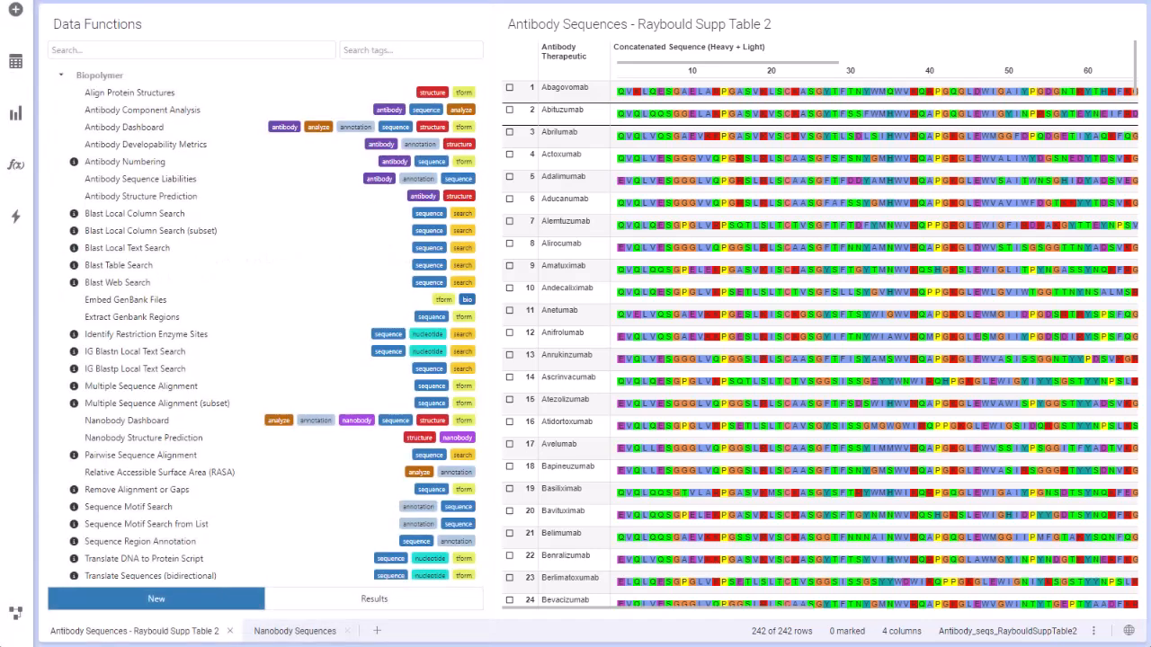
# Step: Open the Antibody Dashboard data function with data table Antibody_seqs_RaybouldSuppTable2 and sequence column Concatenated Sequence (Heavy + Light)
pyautogui.doubleClick(165, 128)
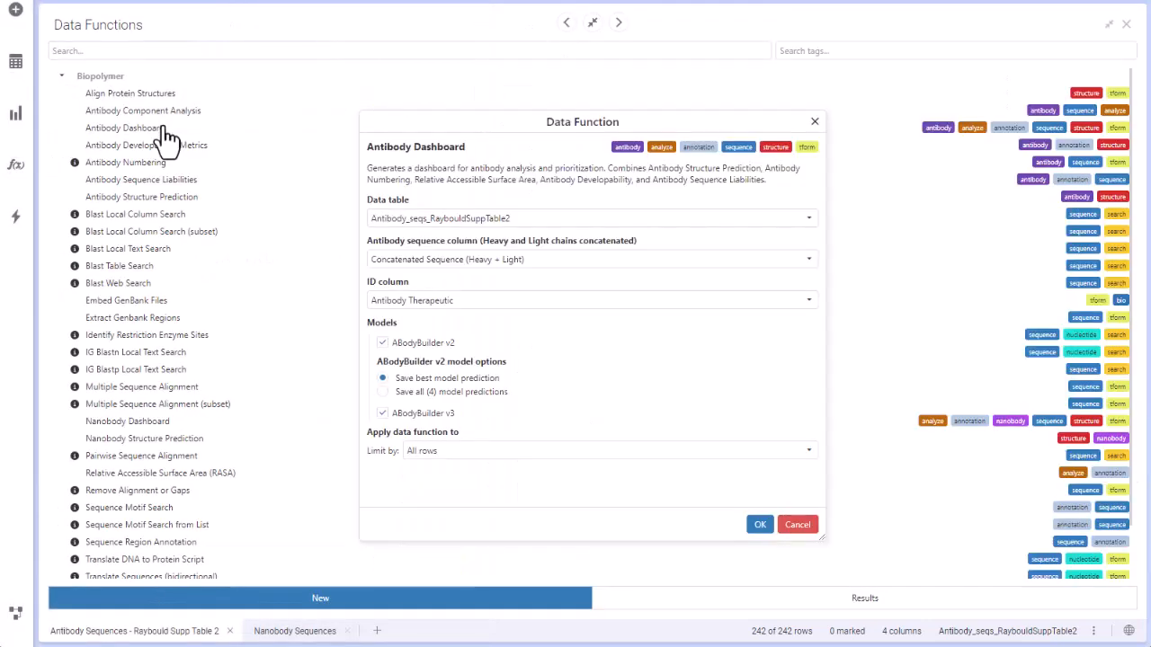
pyautogui.click(607, 223)
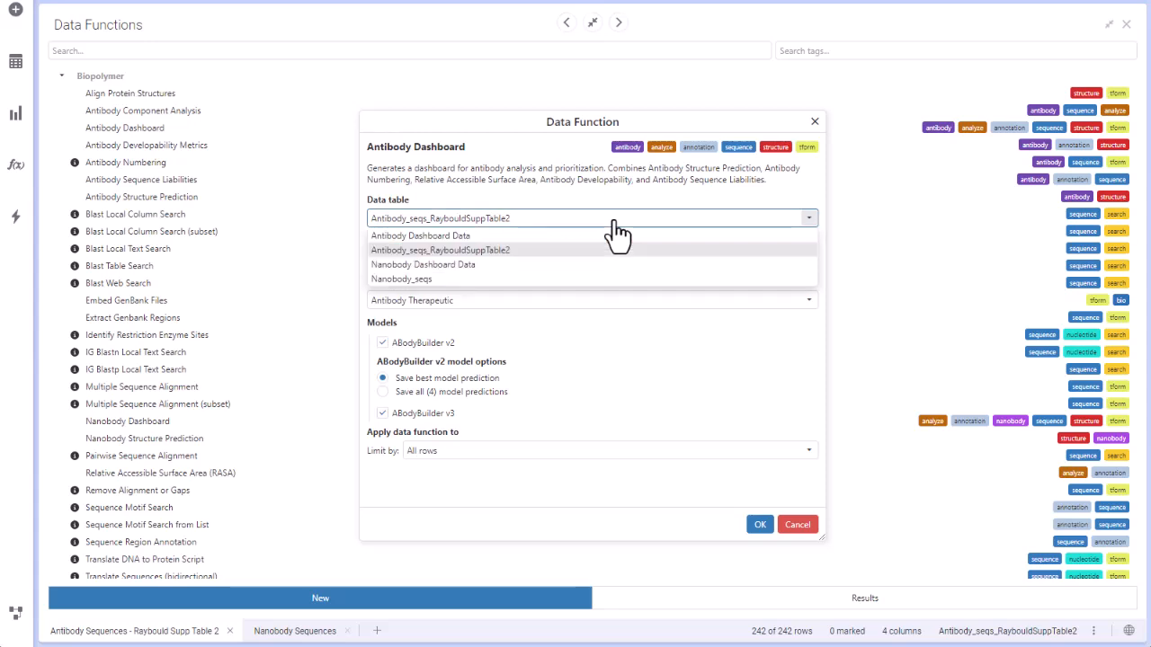
pyautogui.click(551, 250)
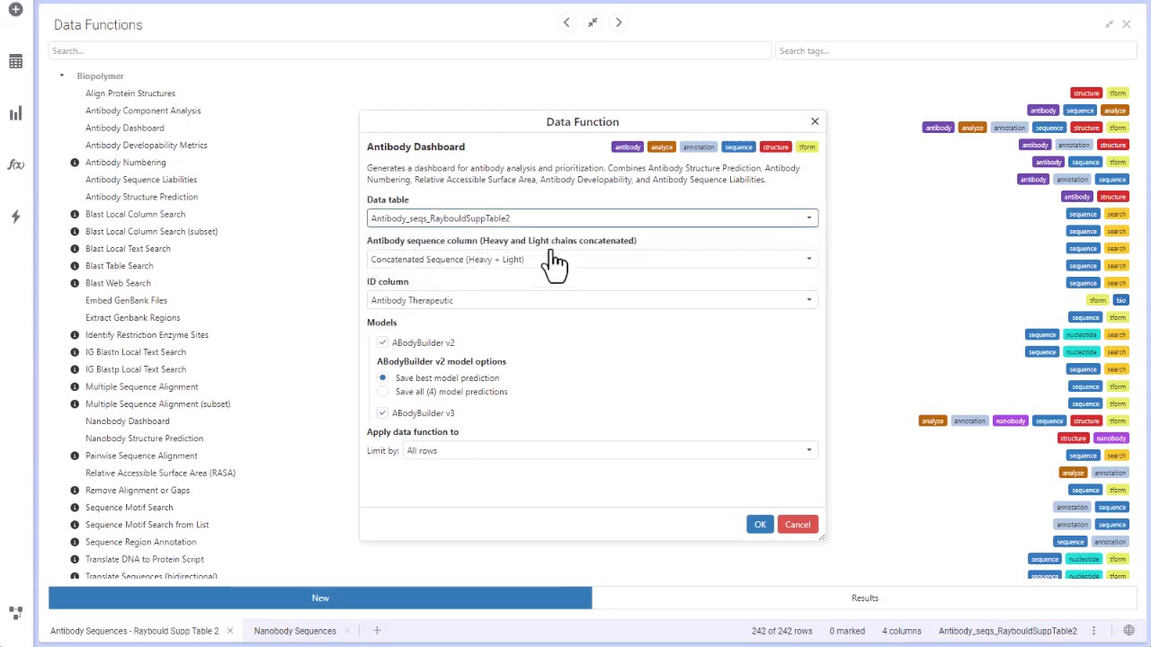
pyautogui.click(581, 270)
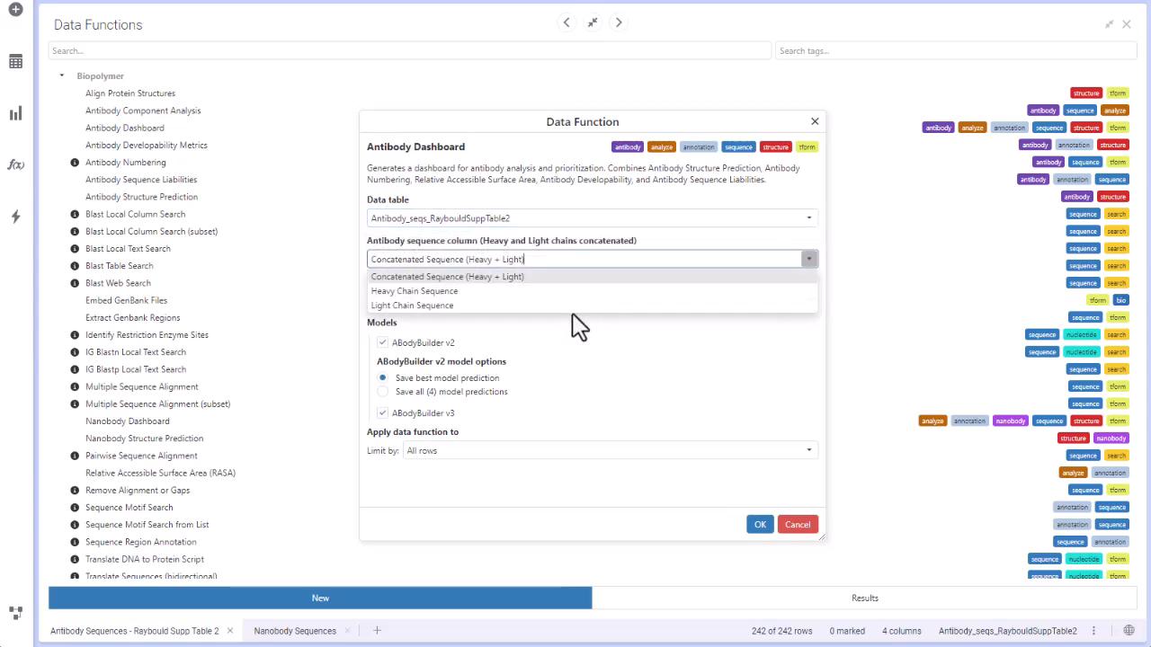
pyautogui.click(568, 279)
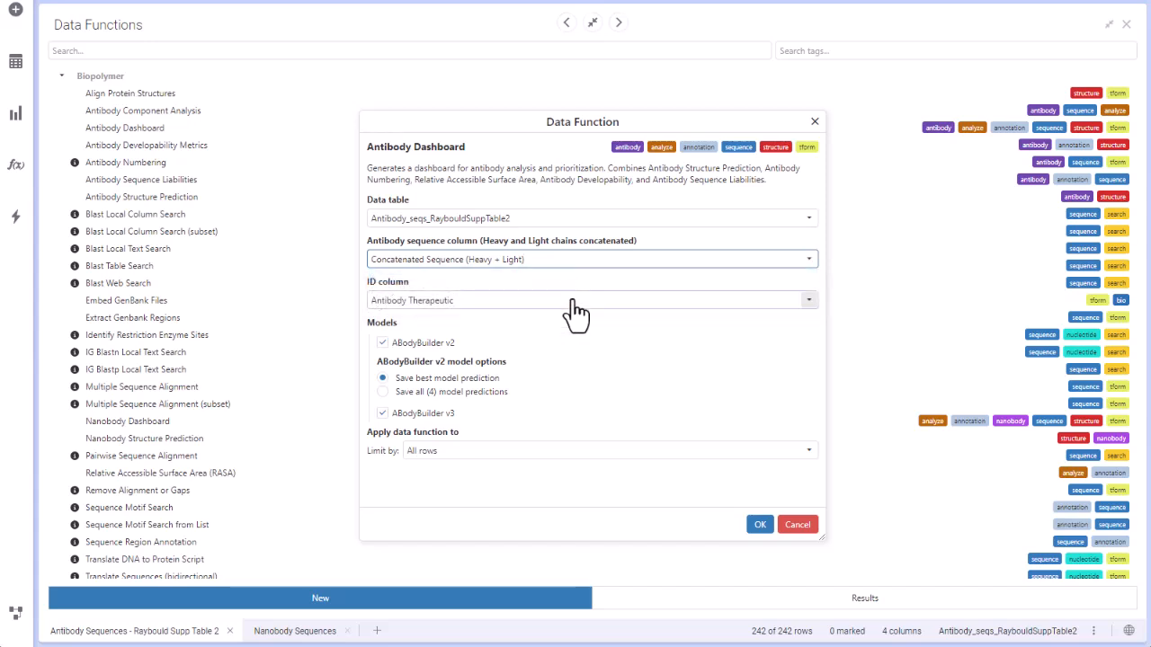
# Step: Choose Antibody Therapeutic as the ID column, limit by All rows, and run the Antibody Dashboard function
pyautogui.click(572, 300)
pyautogui.click(514, 319)
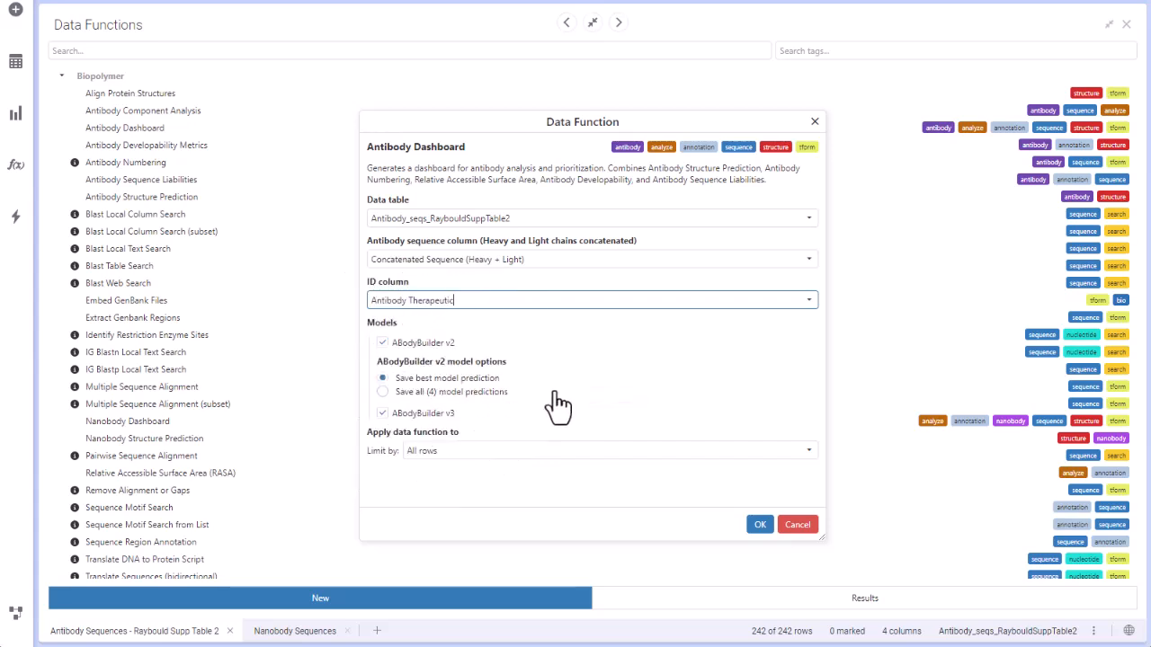
pyautogui.click(595, 451)
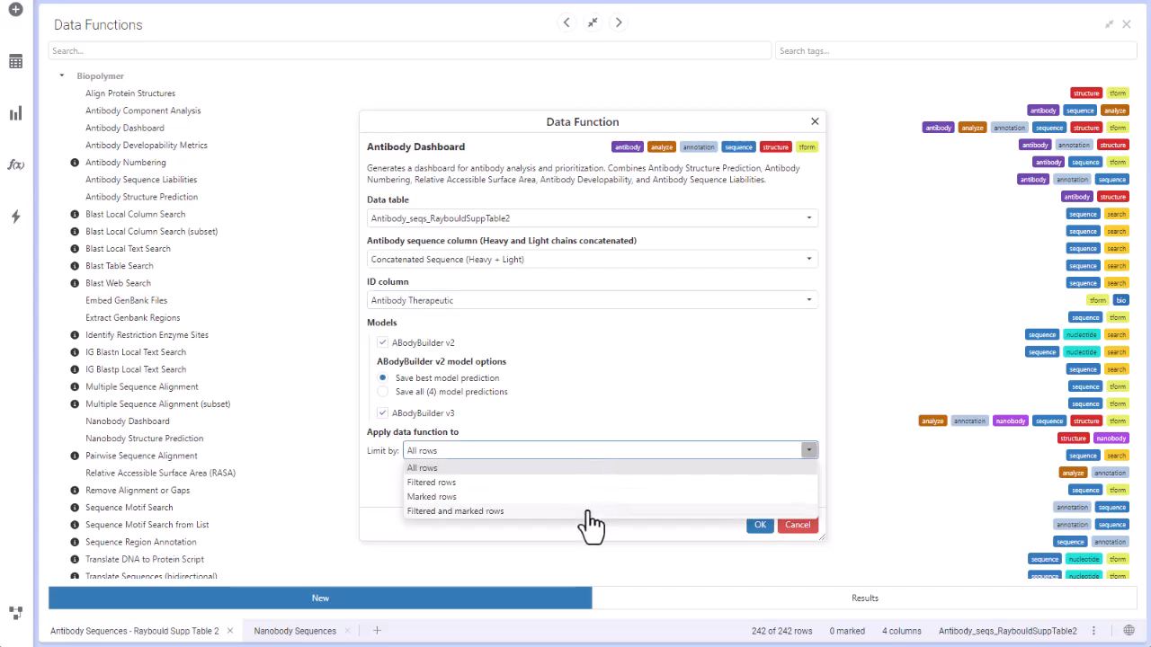
pyautogui.click(585, 470)
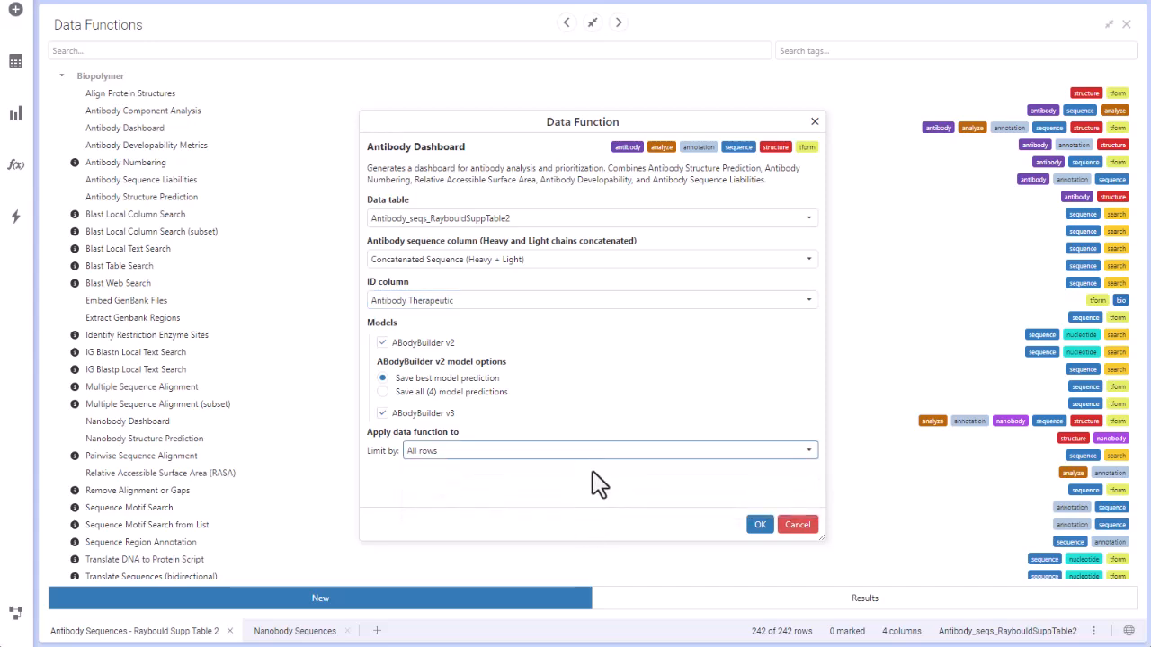
pyautogui.click(759, 528)
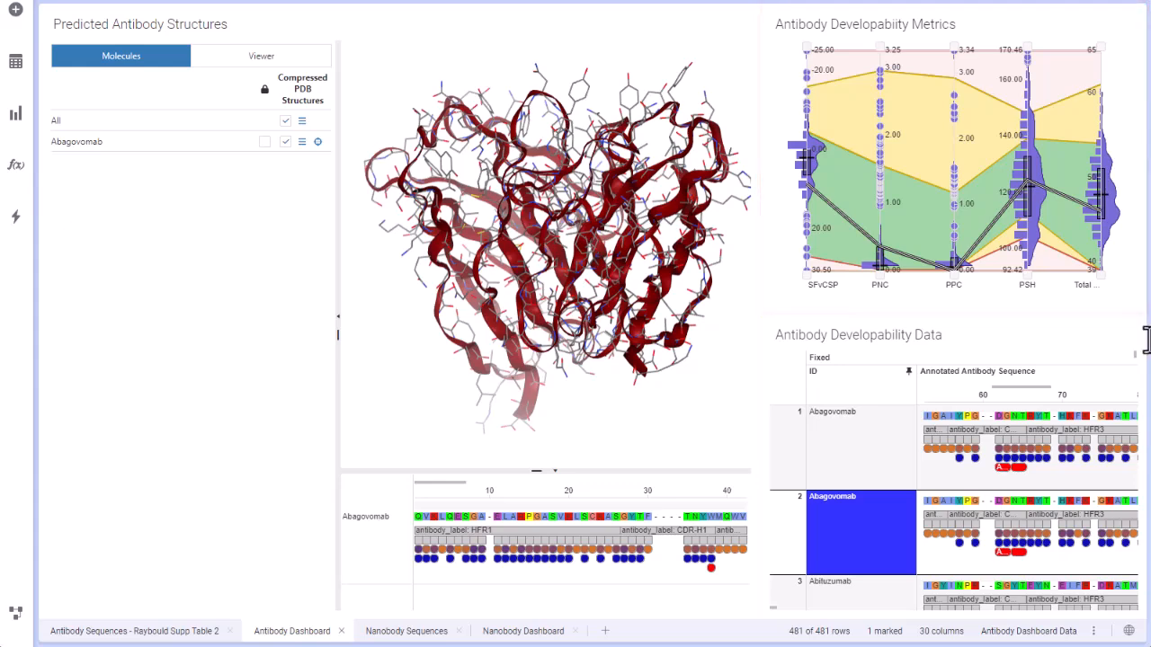
# Step: Maximize the Antibody Developability Data table and widen the Annotated Antibody Sequence column to inspect Abagovomab's region, RASA and liability annotations
pyautogui.click(1109, 341)
pyautogui.click(126, 251)
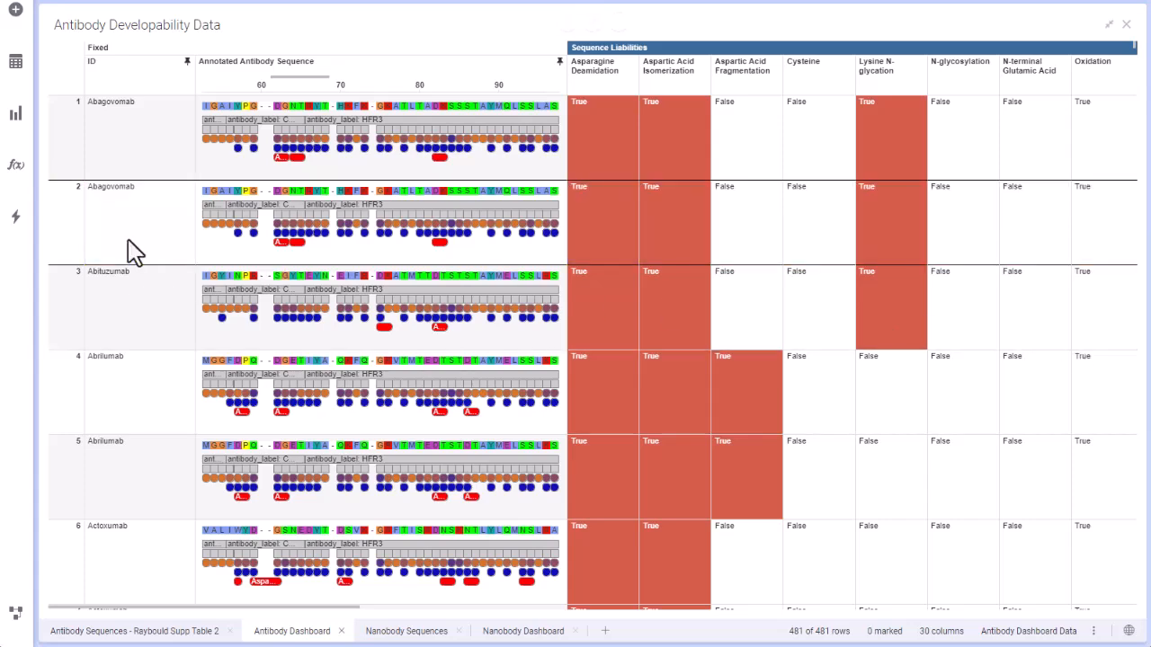
pyautogui.moveTo(566, 54); pyautogui.dragTo(791, 55)
pyautogui.moveTo(490, 79)
pyautogui.mouseDown()
pyautogui.moveTo(353, 87)
pyautogui.moveTo(458, 85)
pyautogui.mouseUp()
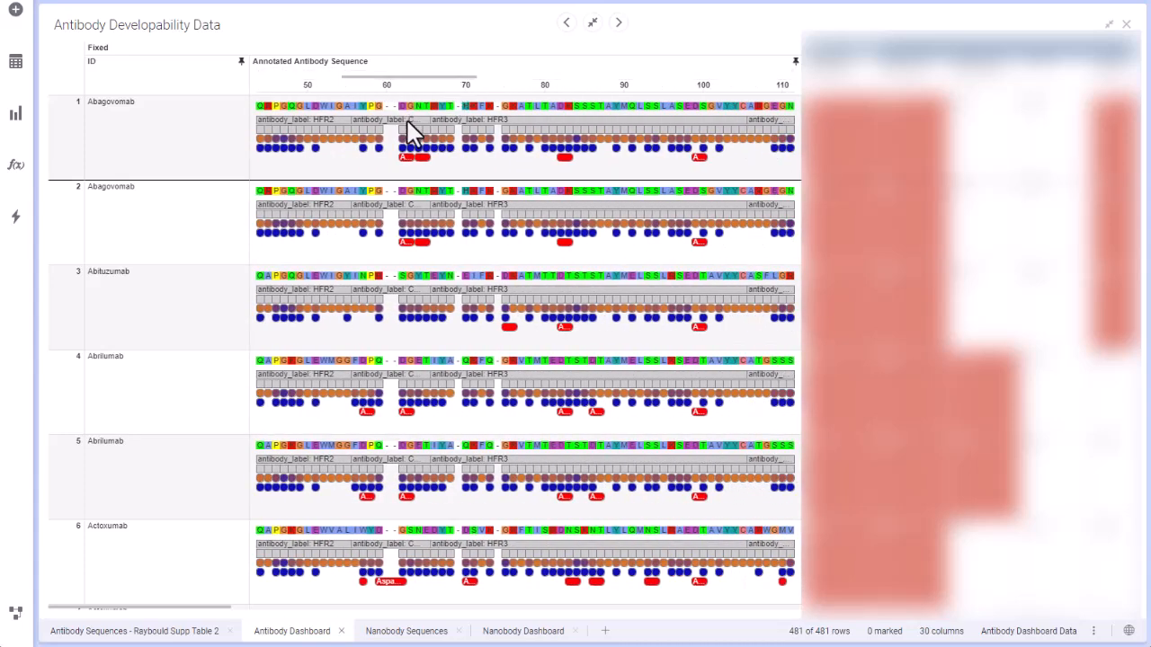
pyautogui.moveTo(409, 130)
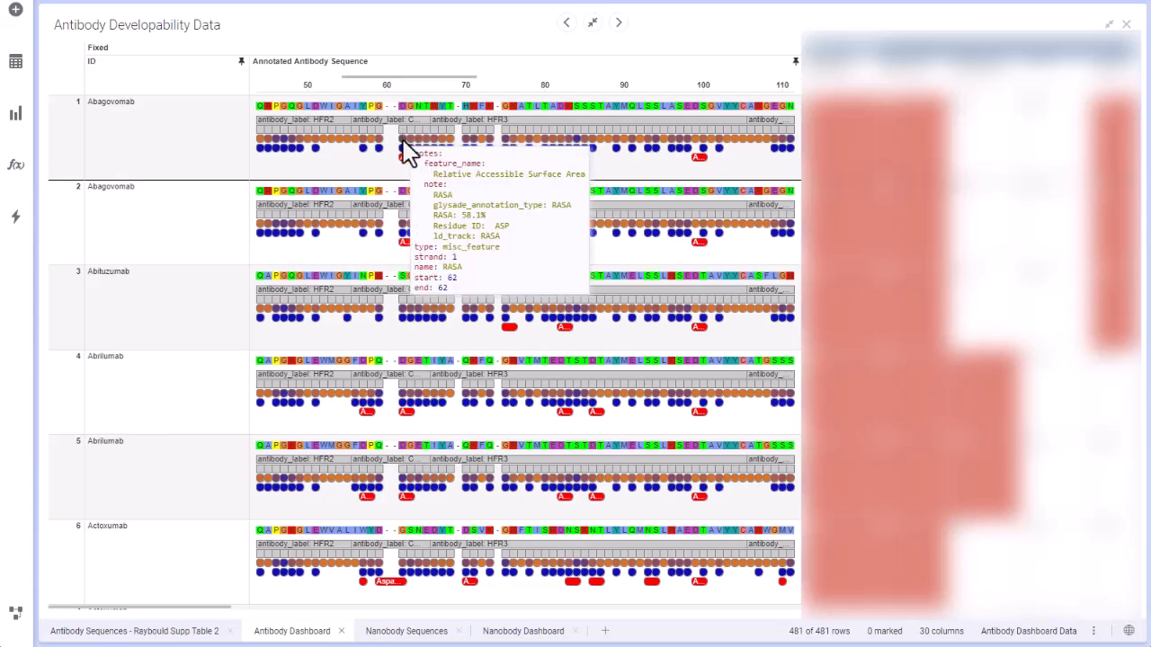
pyautogui.moveTo(402, 151)
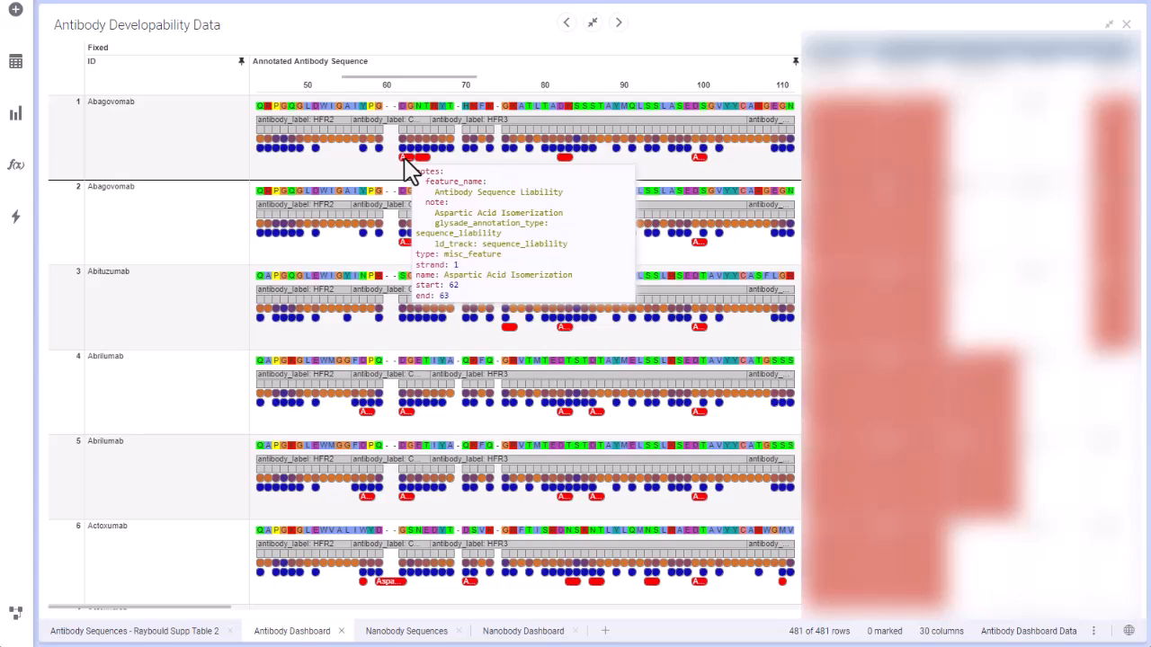
# Step: Narrow the Annotated Antibody Sequence column and examine the sequence liability, developability metric and remaining data columns
pyautogui.moveTo(791, 46); pyautogui.dragTo(321, 46)
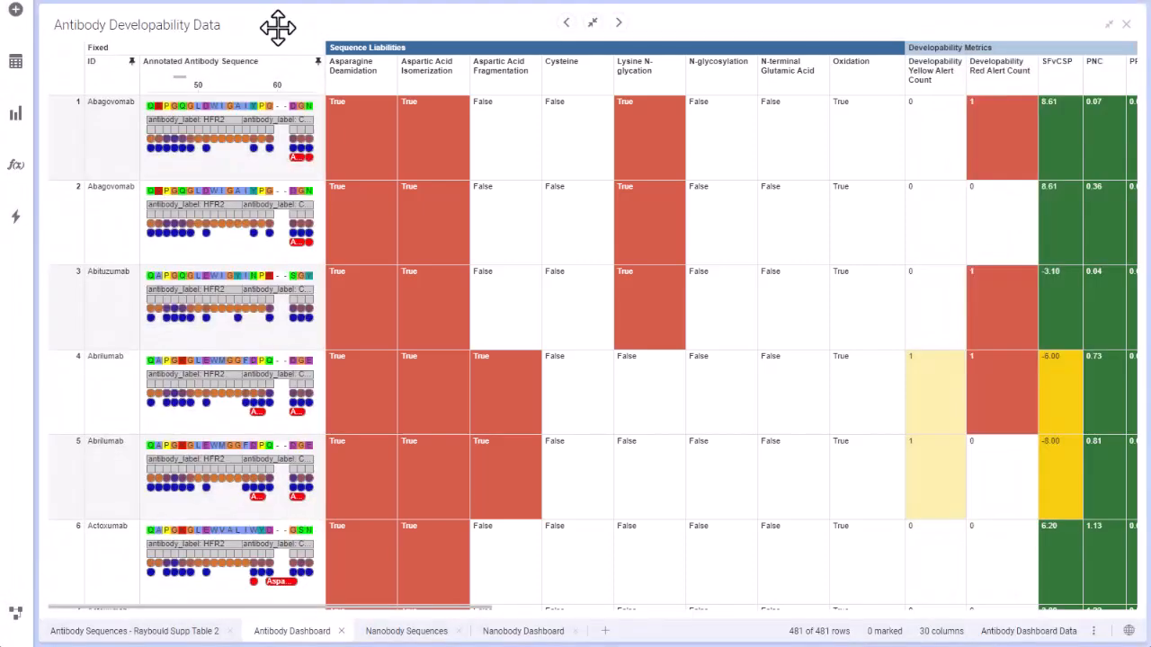
pyautogui.moveTo(416, 608); pyautogui.dragTo(693, 630)
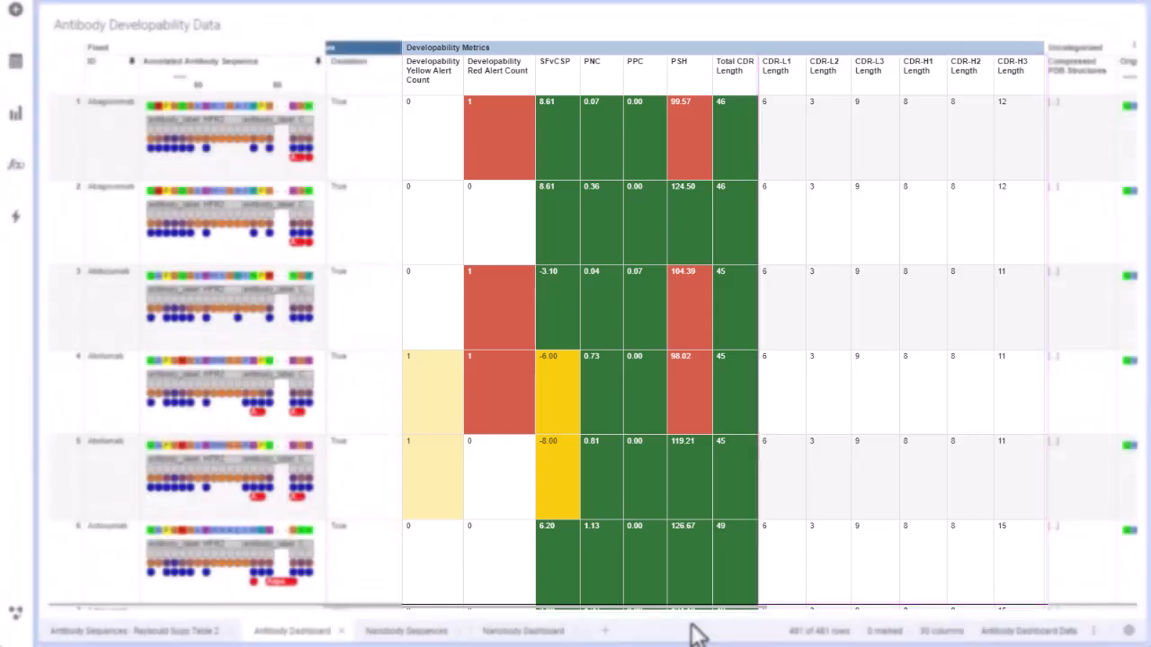
pyautogui.moveTo(683, 606); pyautogui.dragTo(1048, 606)
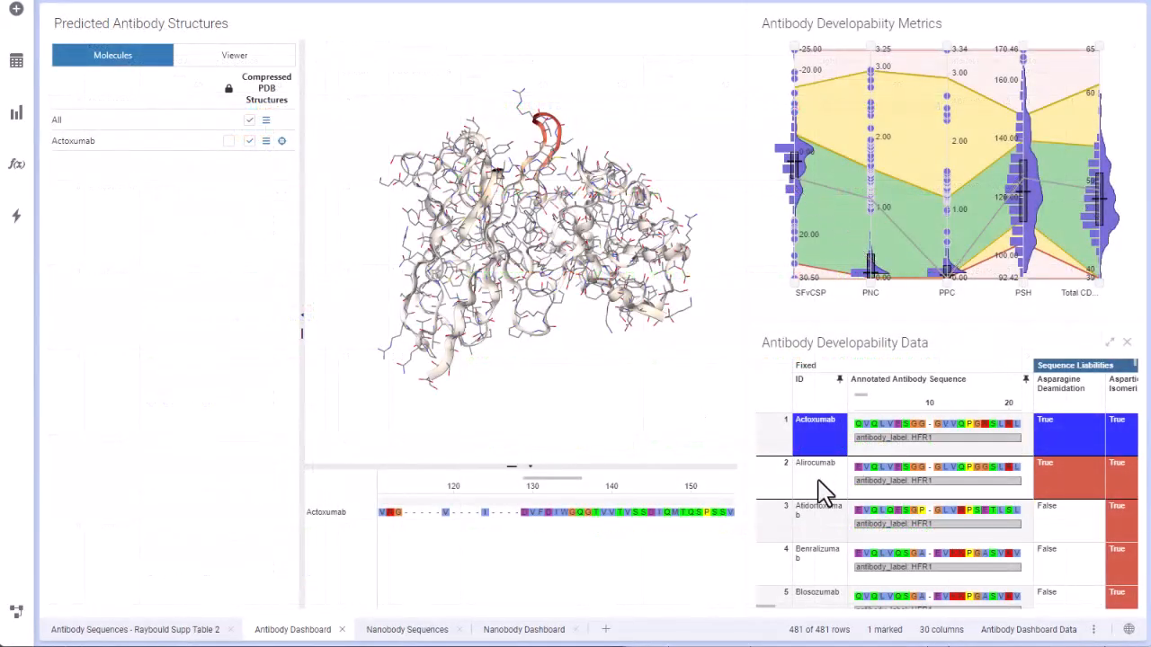
# Step: Mark Alirocumab alongside Actoxumab to overlay their structures, trying Atidortoxumab and Benralizumab and unmarking them again
pyautogui.keyDown('ctrl'); pyautogui.click(818, 481); pyautogui.keyUp('ctrl')
pyautogui.keyDown('ctrl'); pyautogui.click(809, 532); pyautogui.keyUp('ctrl')
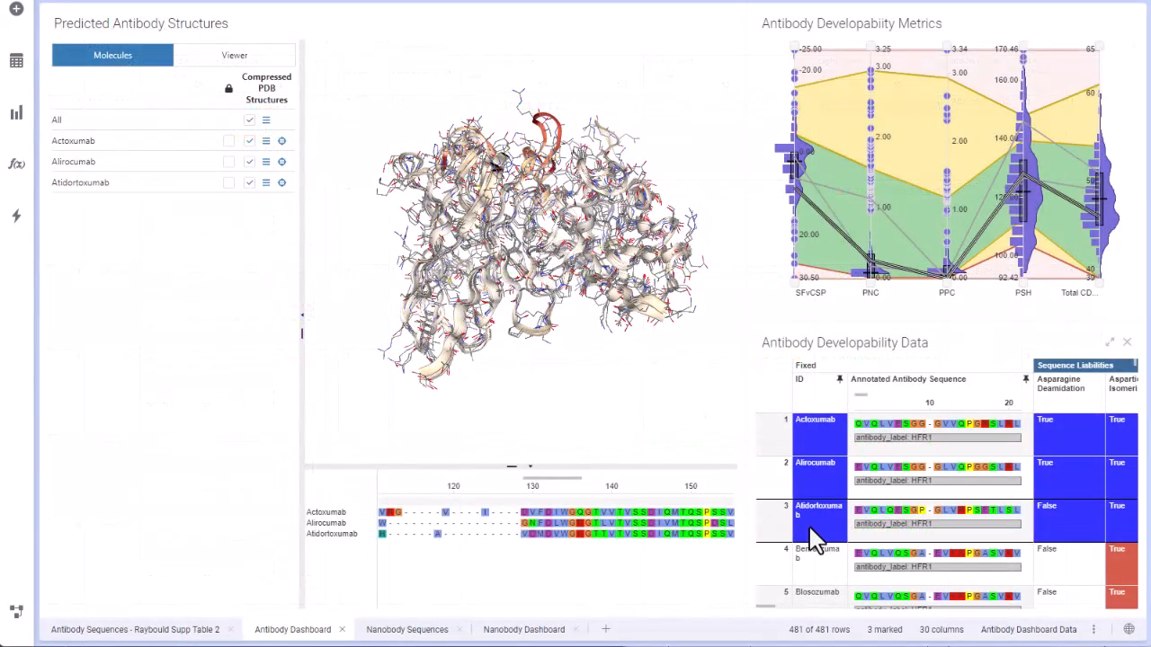
pyautogui.keyDown('ctrl'); pyautogui.click(823, 571); pyautogui.keyUp('ctrl')
pyautogui.keyDown('ctrl'); pyautogui.click(823, 571); pyautogui.keyUp('ctrl')
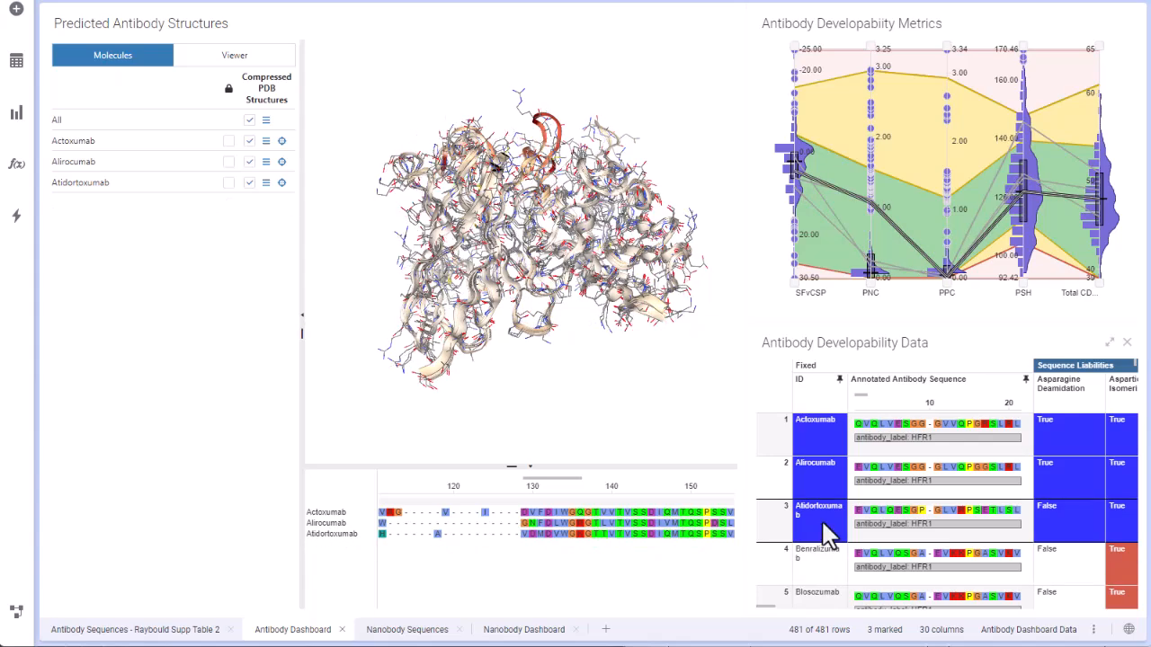
pyautogui.keyDown('ctrl'); pyautogui.click(820, 521); pyautogui.keyUp('ctrl')
# Step: Expand the Actoxumab and Alirocumab alignment rows to show annotations and highlight Actoxumab's liability residue near position 182 in 3D
pyautogui.moveTo(635, 306); pyautogui.dragTo(583, 284)
pyautogui.moveTo(613, 270); pyautogui.dragTo(597, 274)
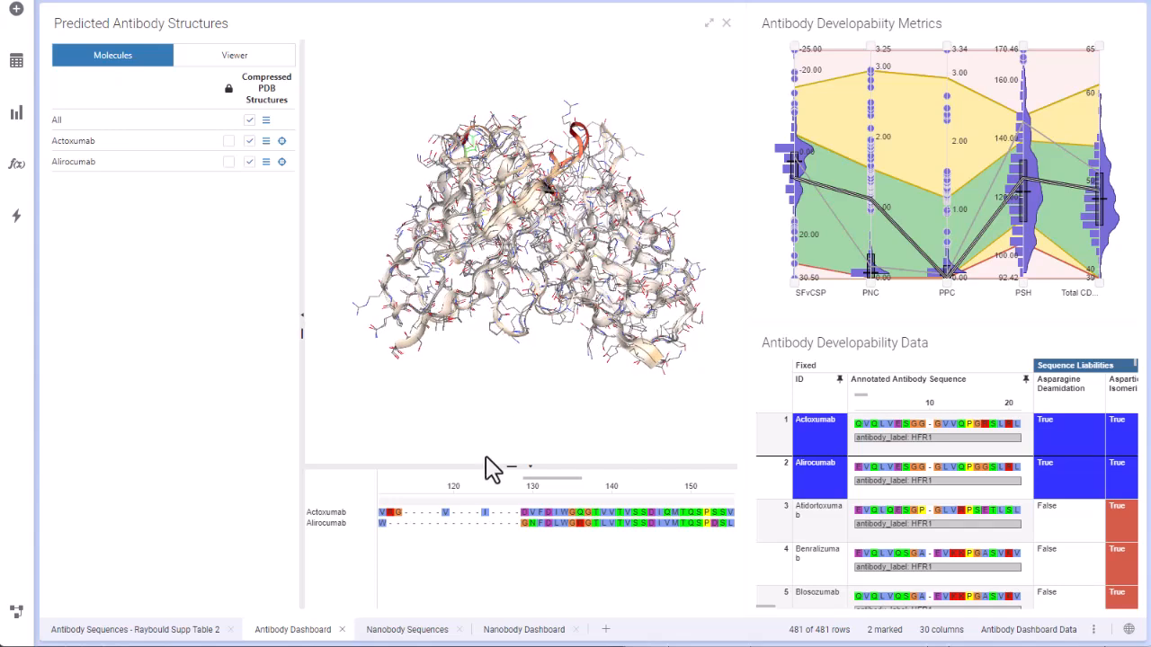
pyautogui.moveTo(363, 519)
pyautogui.mouseDown()
pyautogui.moveTo(367, 594)
pyautogui.moveTo(362, 559)
pyautogui.moveTo(356, 580)
pyautogui.mouseUp()
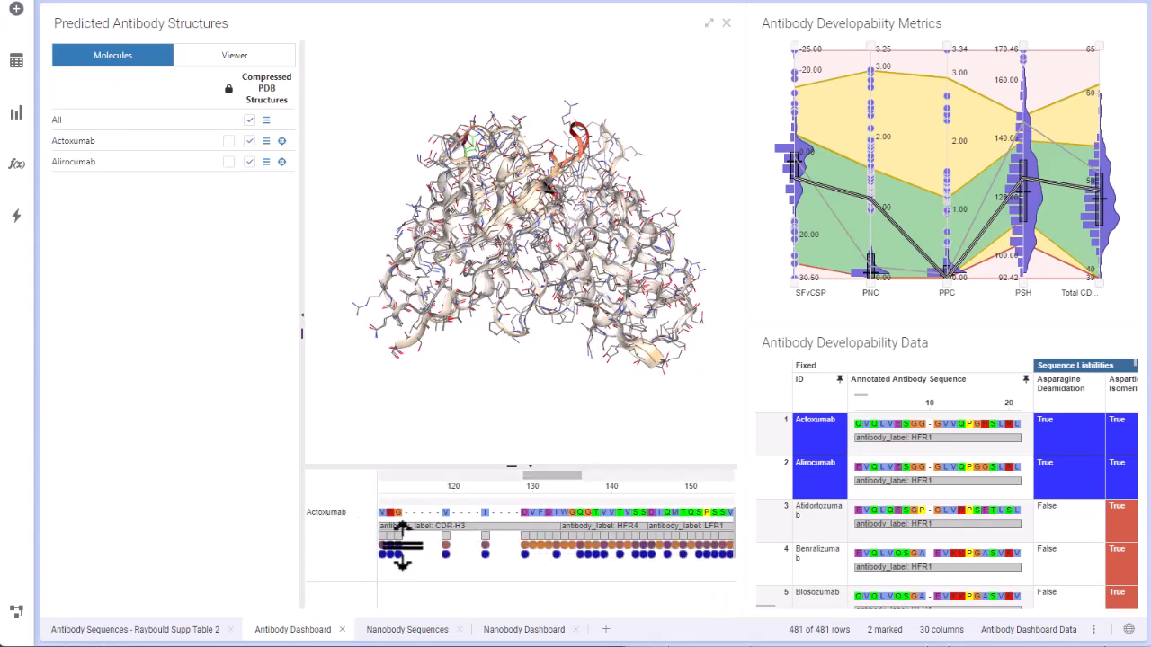
pyautogui.moveTo(511, 465); pyautogui.dragTo(510, 392)
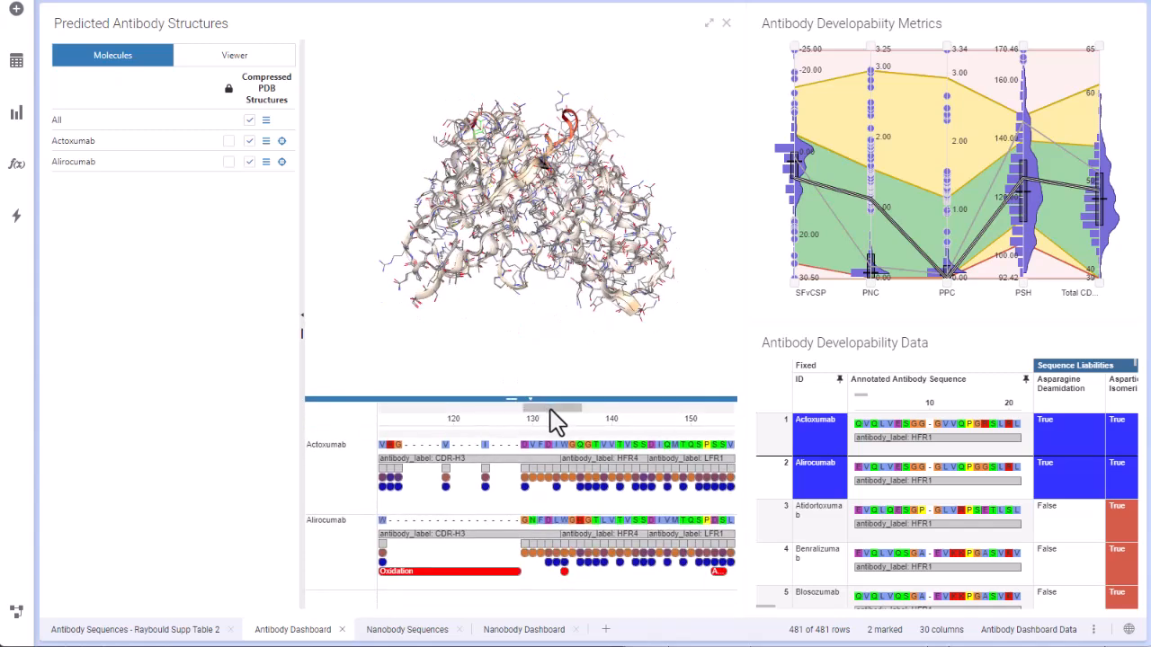
pyautogui.moveTo(549, 410); pyautogui.dragTo(611, 436)
pyautogui.click(462, 498)
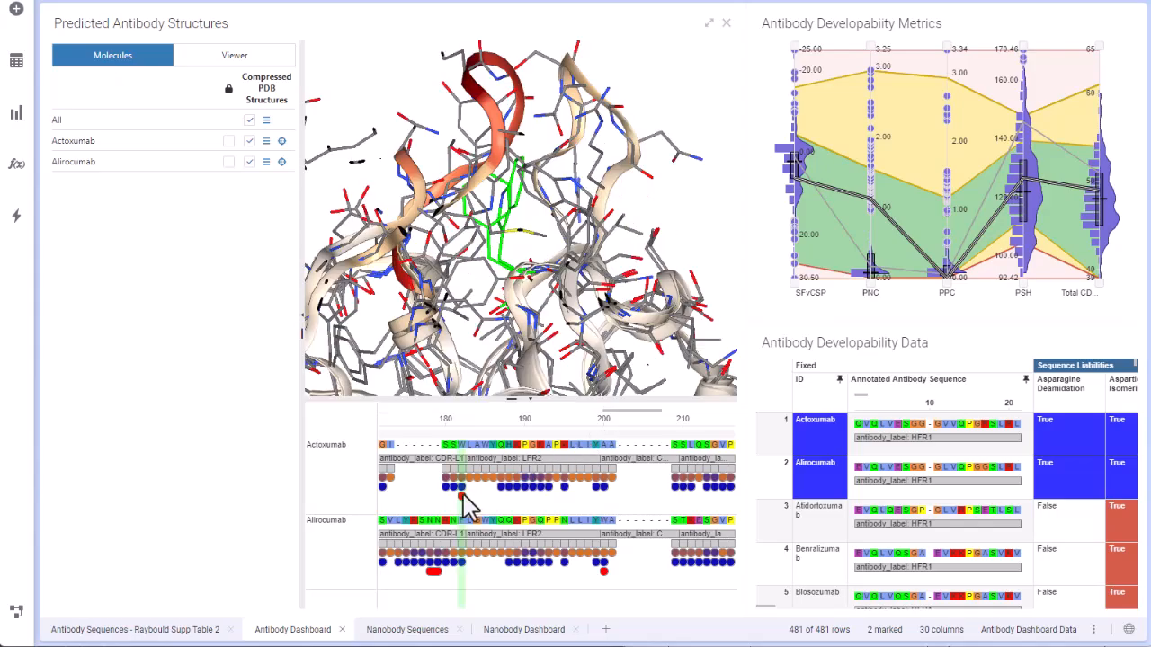
# Step: Turn the overlaid structures to bring out the highlighted residue and collapse the molecule list to enlarge the 3D view
pyautogui.moveTo(556, 337)
pyautogui.mouseDown()
pyautogui.moveTo(530, 336)
pyautogui.moveTo(554, 352)
pyautogui.mouseUp()
pyautogui.moveTo(410, 325); pyautogui.dragTo(430, 354)
pyautogui.click(304, 326)
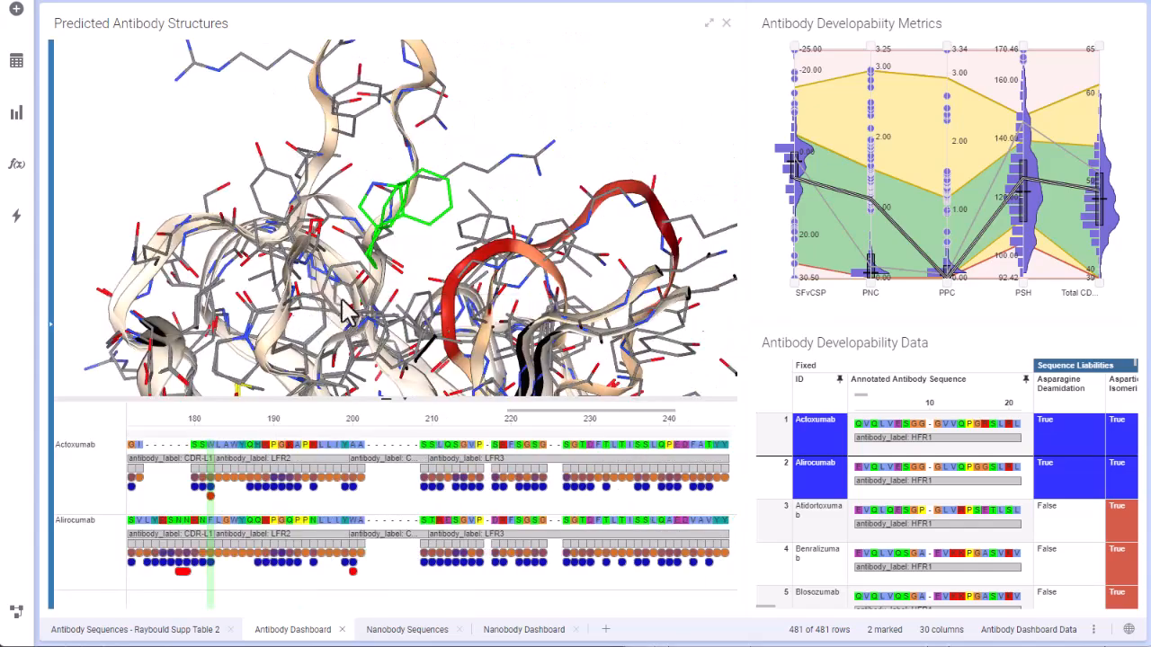
# Step: Widen and heighten the Antibody Developability Metrics plot and examine its metric ranges and distributions
pyautogui.moveTo(742, 269); pyautogui.dragTo(595, 277)
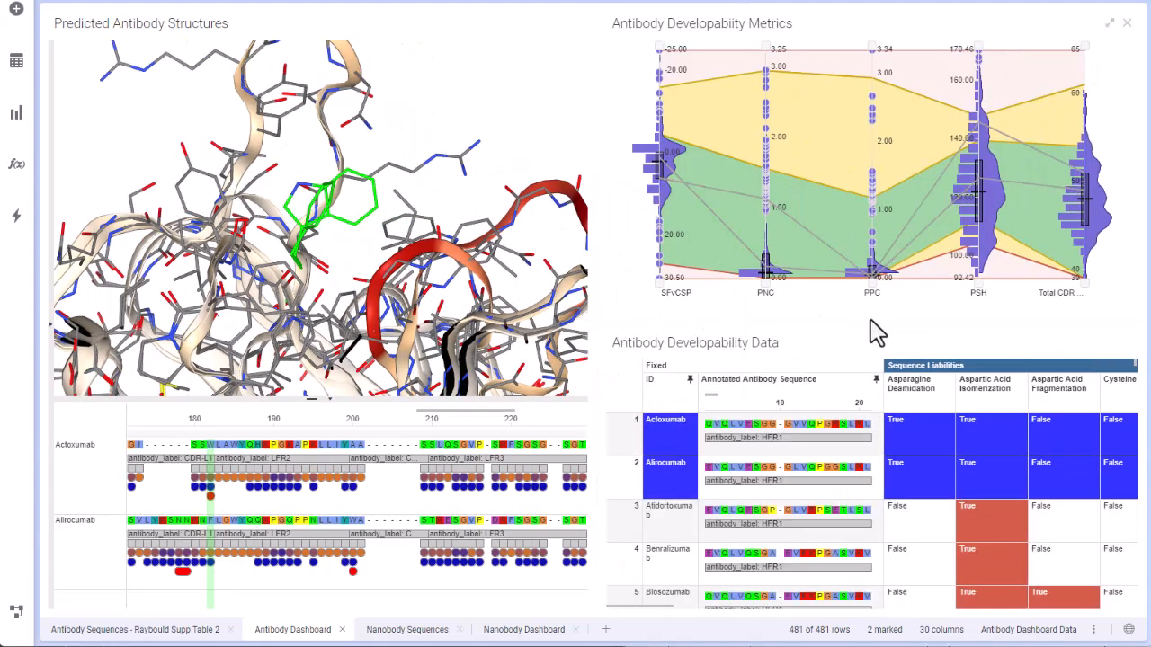
pyautogui.moveTo(872, 324); pyautogui.dragTo(872, 346)
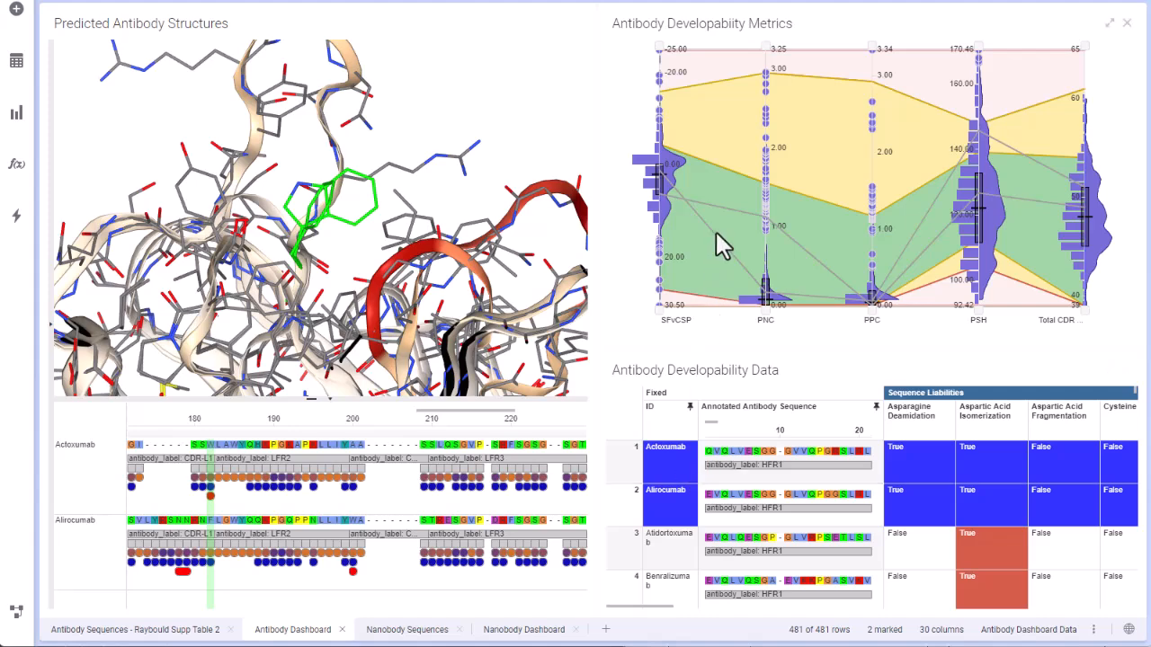
pyautogui.moveTo(717, 236)
pyautogui.moveTo(708, 300)
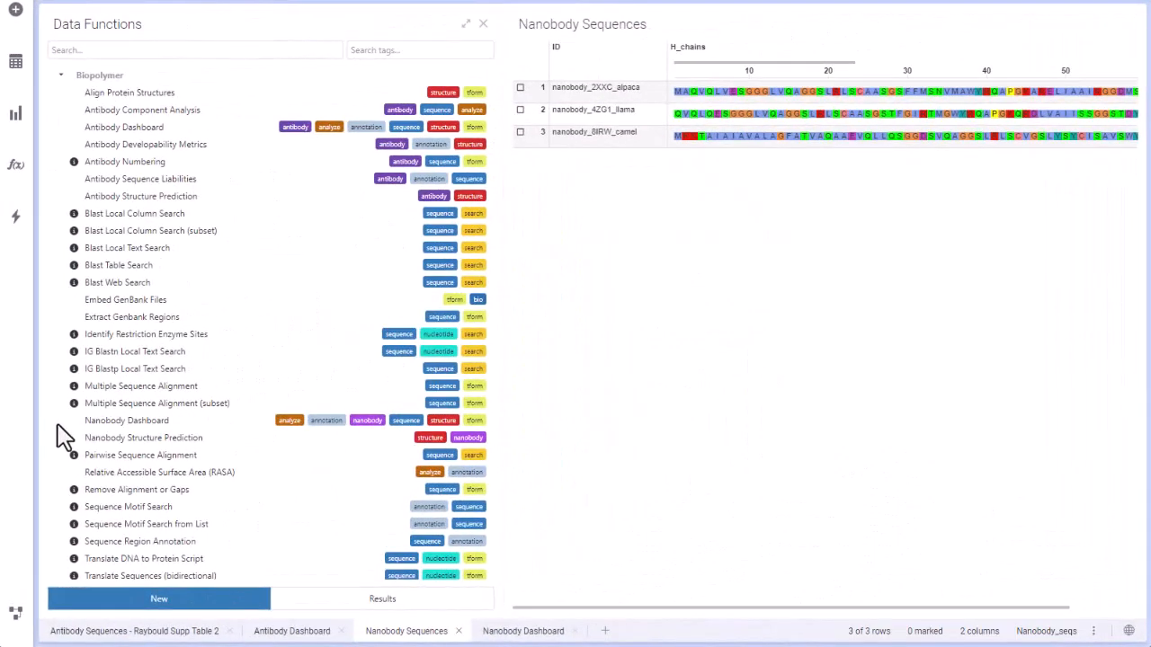
# Step: Open the Nanobody Dashboard data function with data table Nanobody_seqs and nanobody sequence column H_chains
pyautogui.doubleClick(112, 421)
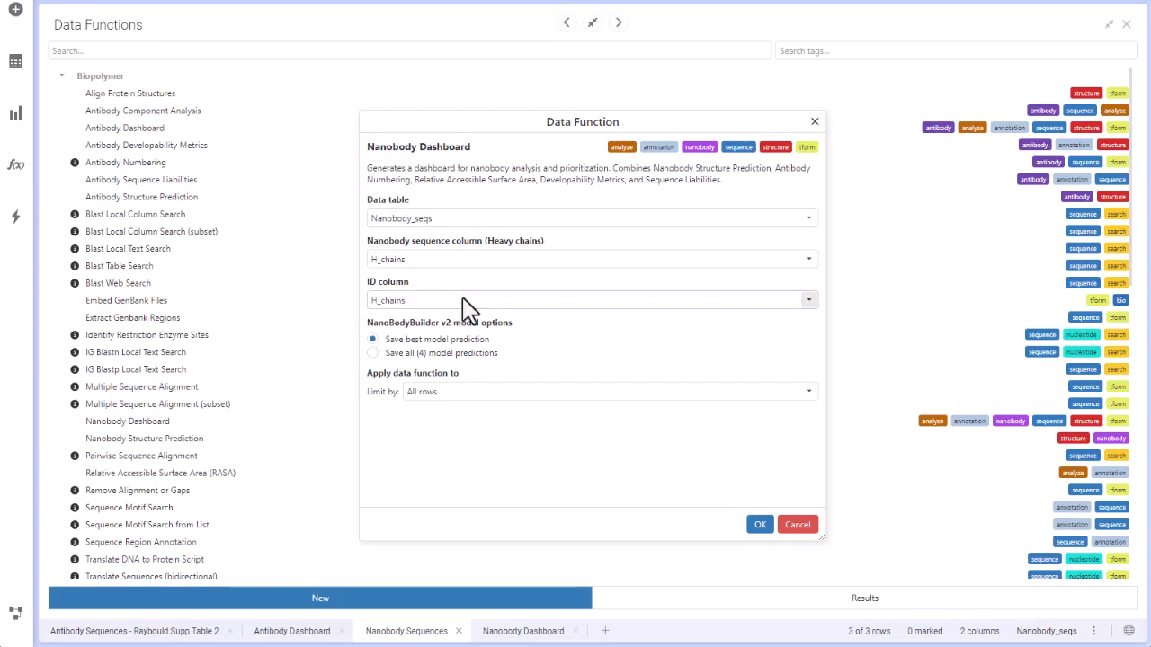
pyautogui.click(571, 220)
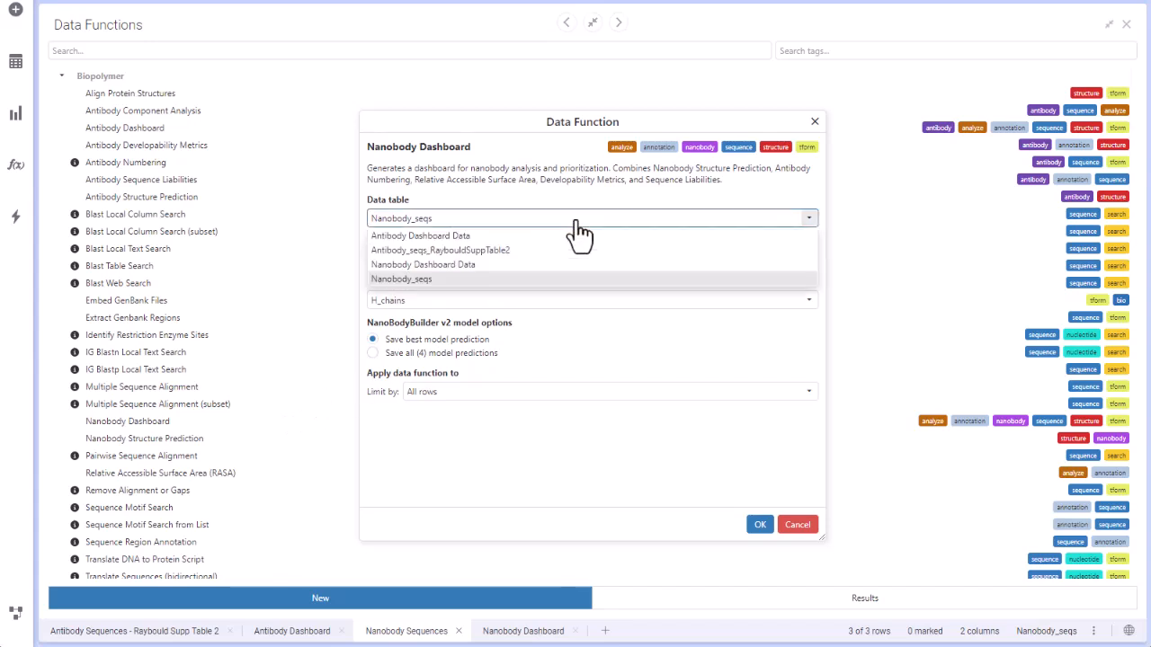
pyautogui.click(549, 281)
pyautogui.click(540, 263)
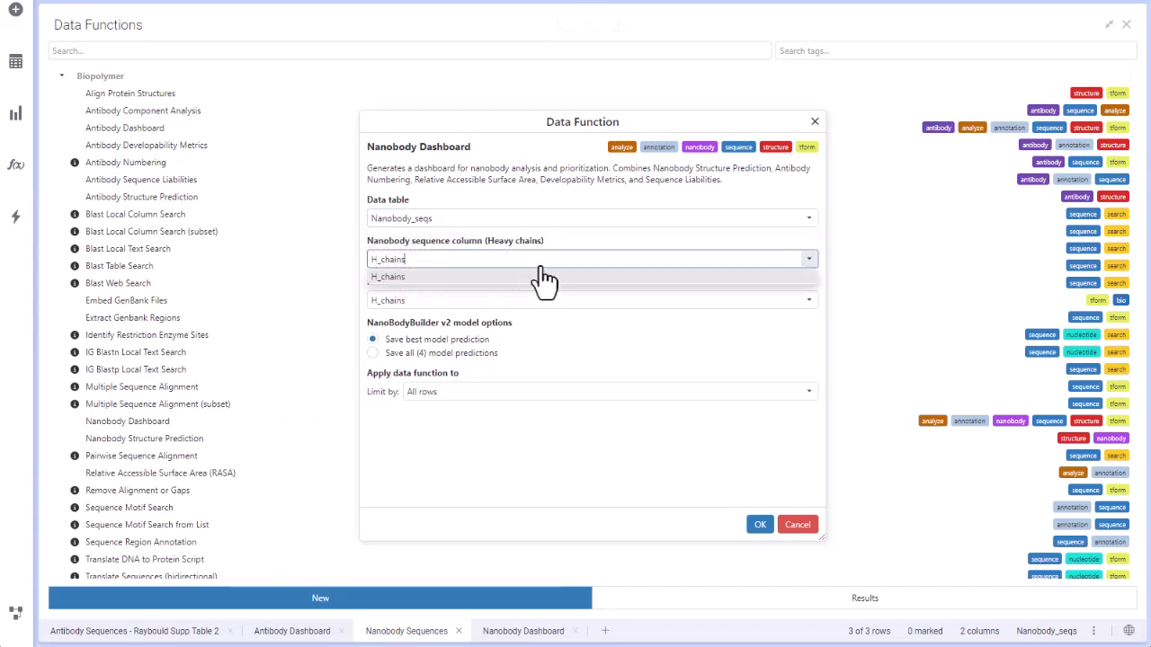
pyautogui.click(543, 277)
# Step: Set the ID column to ID, save all (4) NanoBodyBuilder v2 model predictions, and limit the function by All rows
pyautogui.click(544, 302)
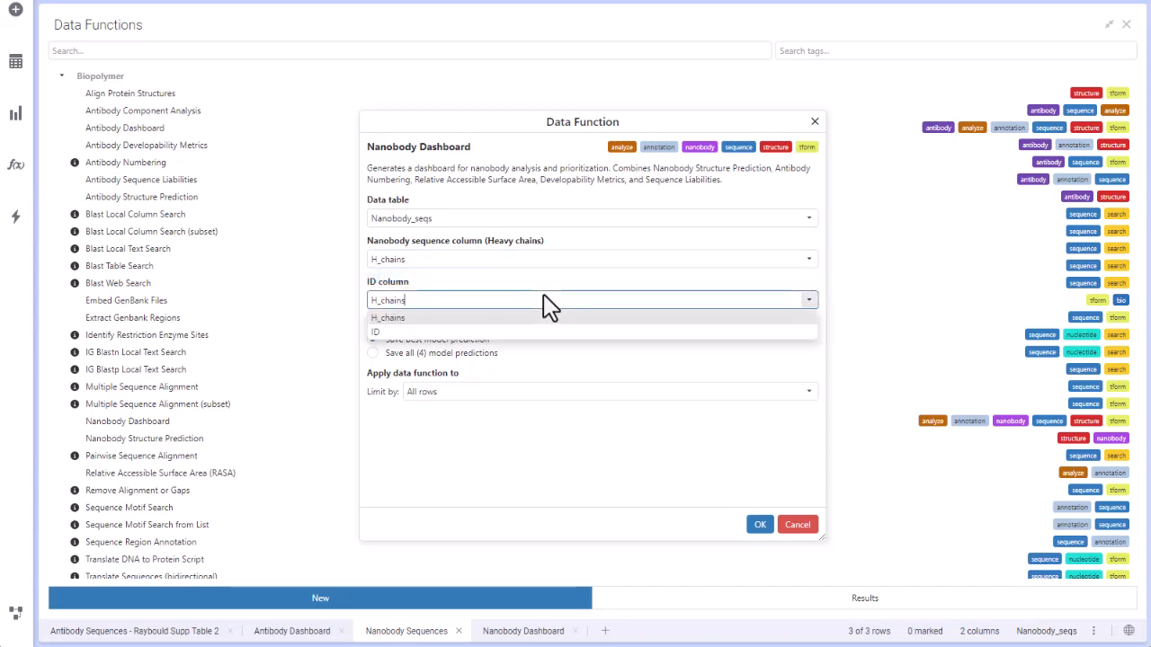
pyautogui.click(550, 333)
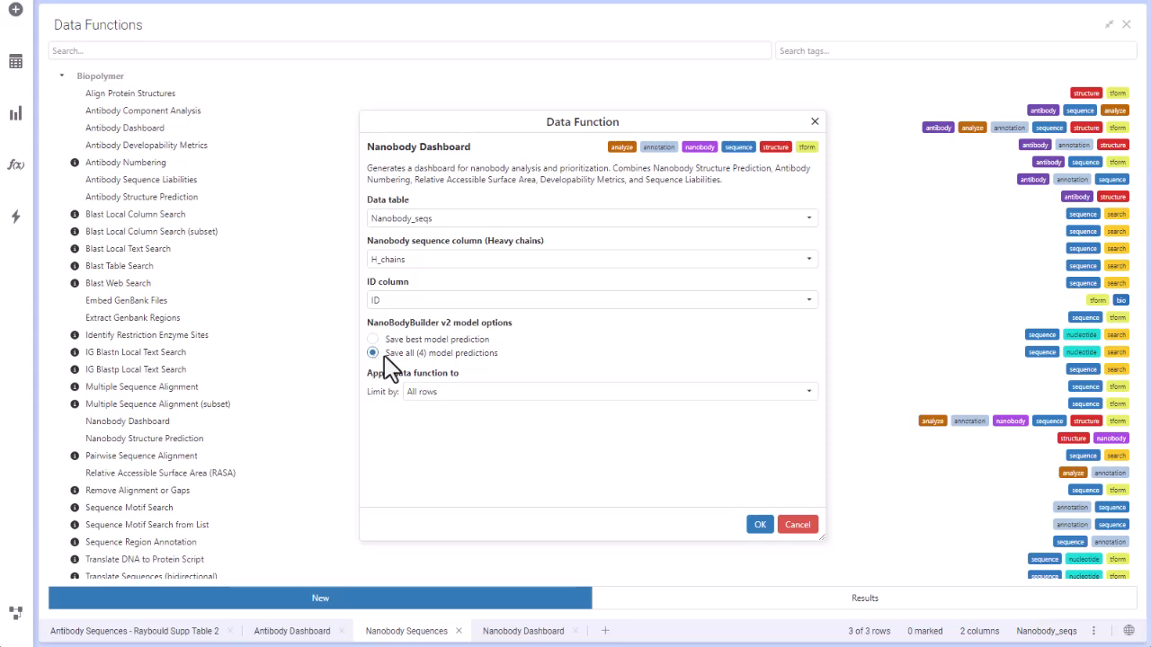
pyautogui.click(594, 393)
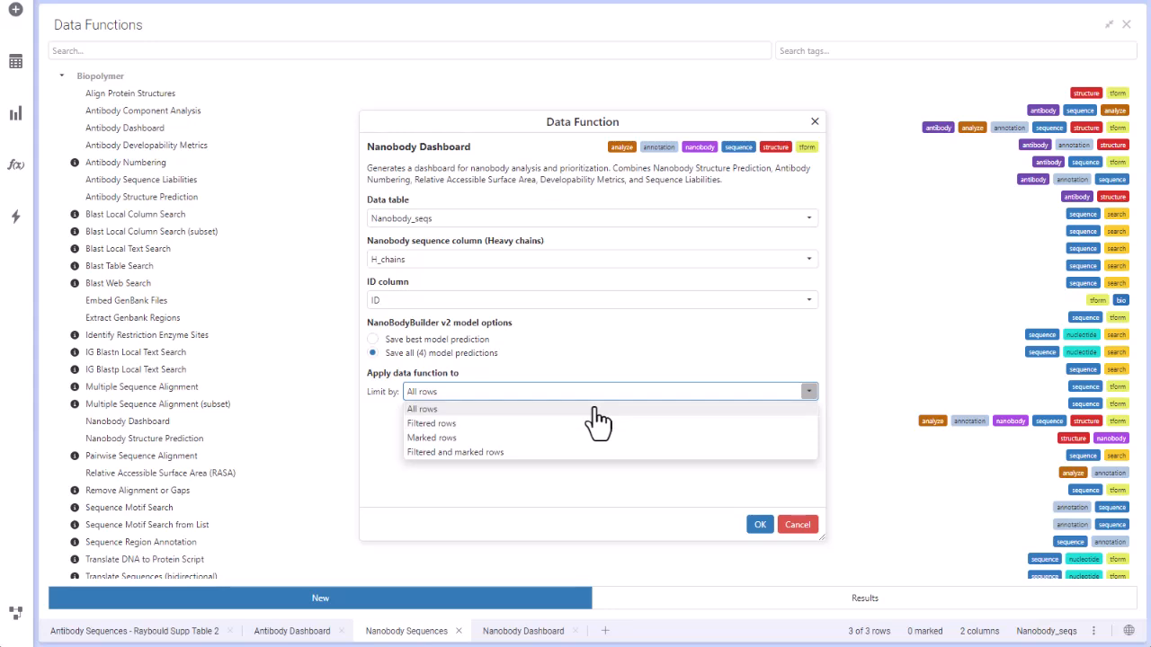
pyautogui.click(595, 409)
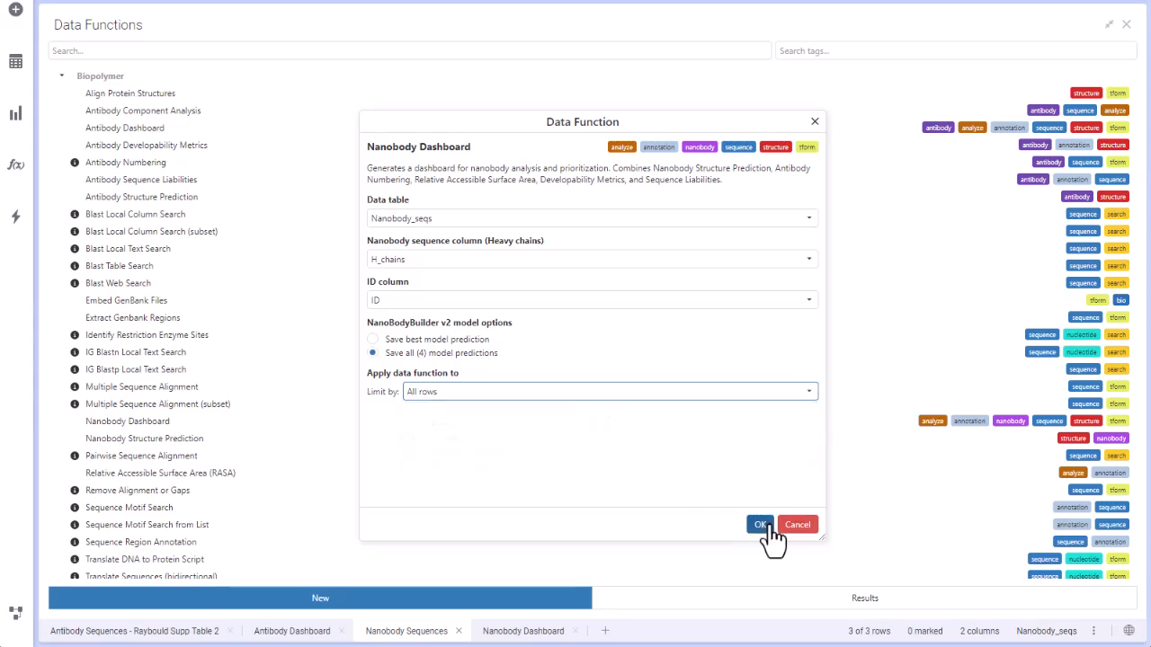
# Step: Run the Nanobody Dashboard data function and maximize the resulting Nanobody Developability Data table
pyautogui.click(762, 525)
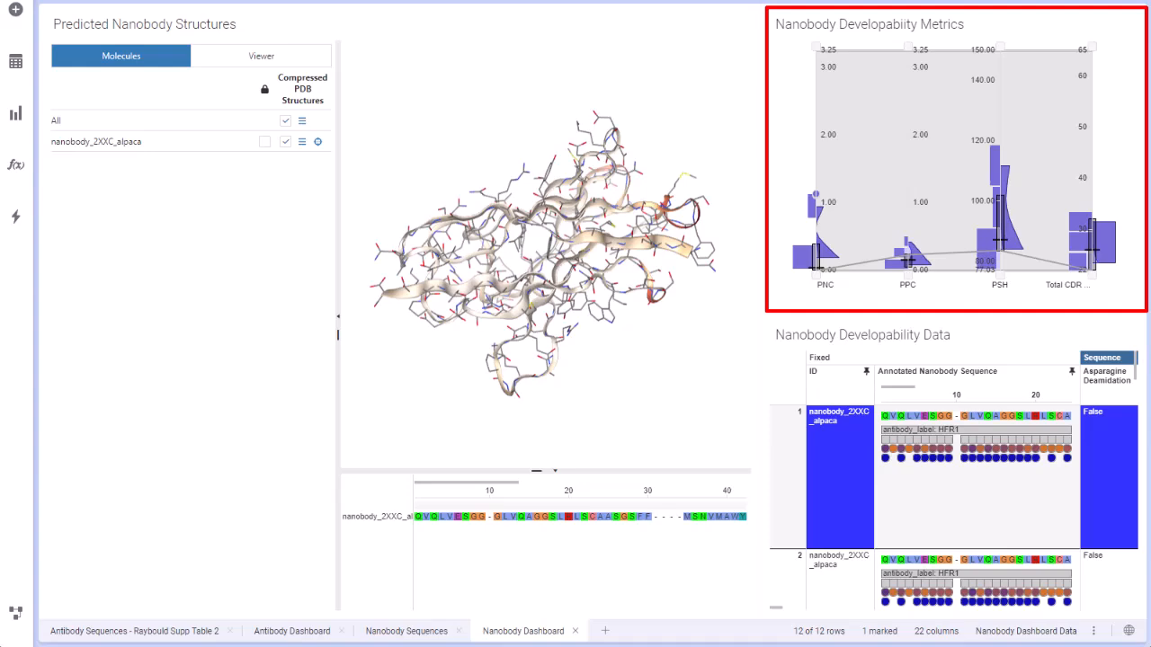
pyautogui.click(1108, 336)
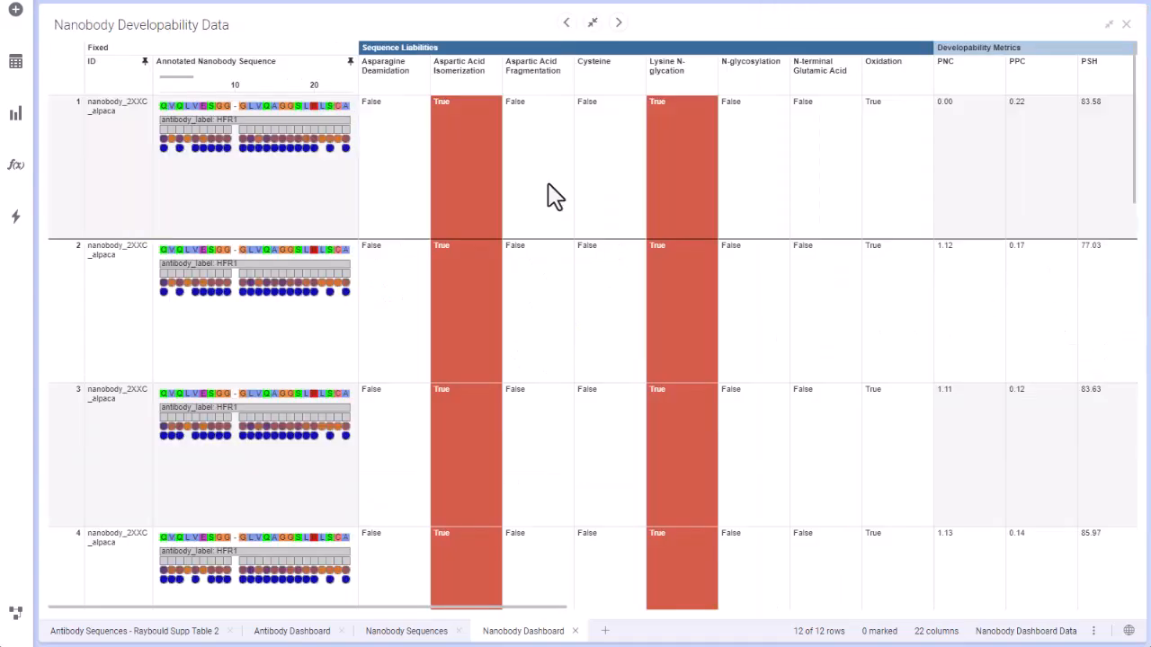
# Step: Examine the annotated nanobody sequences around positions 60 to 70, plus the sequence liability, developability metric, CDR length and original sequence columns
pyautogui.moveTo(357, 72); pyautogui.dragTo(808, 70)
pyautogui.moveTo(403, 70)
pyautogui.mouseDown()
pyautogui.moveTo(673, 85)
pyautogui.moveTo(767, 61)
pyautogui.moveTo(364, 59)
pyautogui.mouseUp()
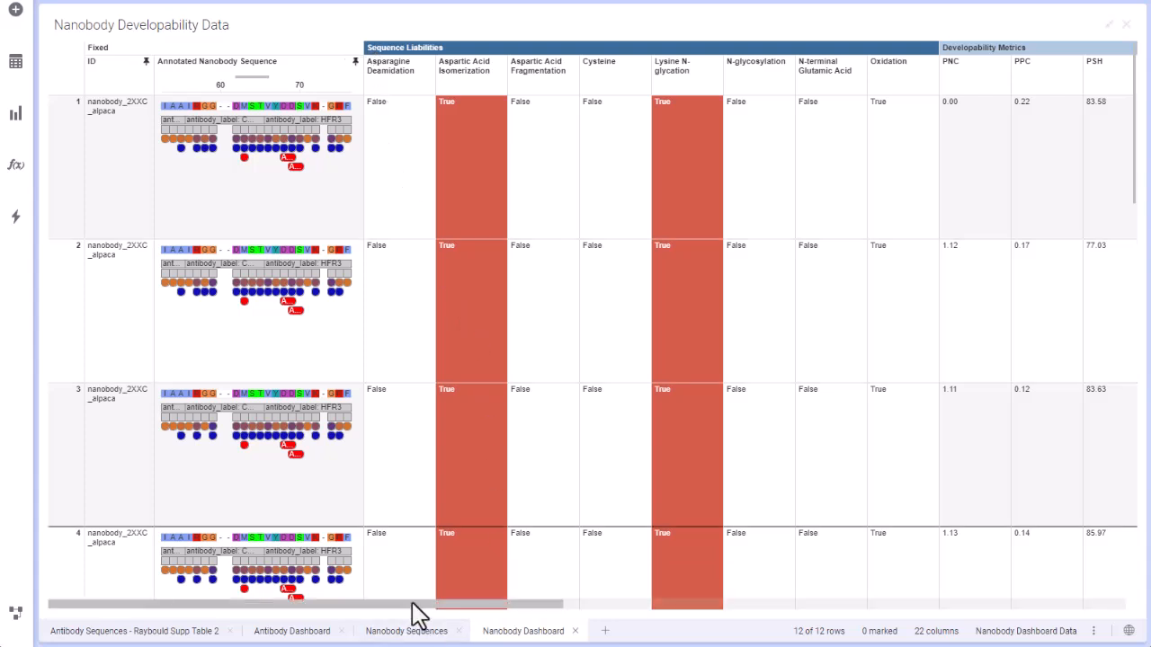
pyautogui.moveTo(412, 604); pyautogui.dragTo(761, 604)
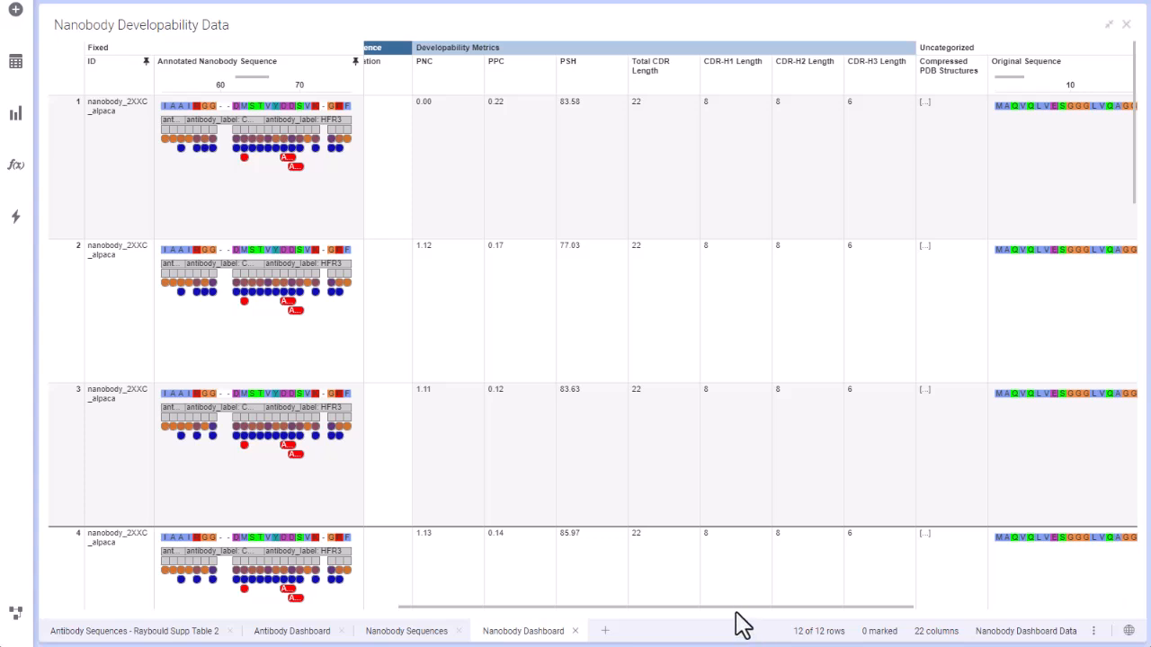
pyautogui.moveTo(731, 604); pyautogui.dragTo(996, 598)
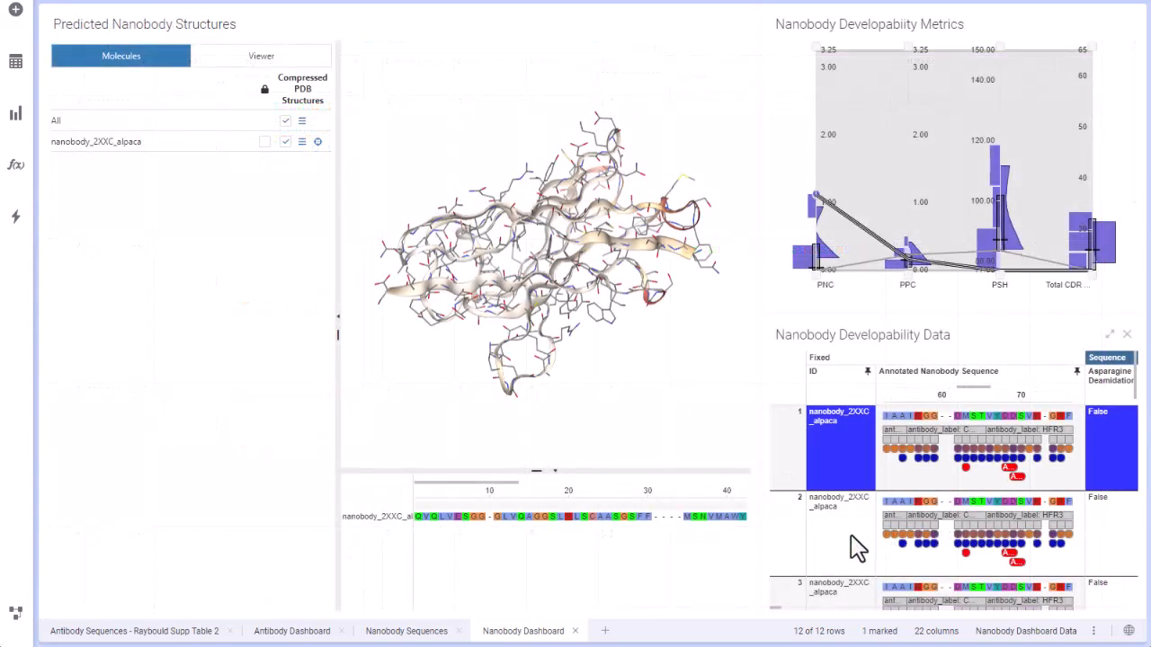
# Step: Add the second and third nanobody_2XXC_alpaca models to the marked rows and turn their overlaid 3D structures
pyautogui.keyDown('shift'); pyautogui.click(847, 537); pyautogui.keyUp('shift')
pyautogui.keyDown('shift'); pyautogui.click(855, 604); pyautogui.keyUp('shift')
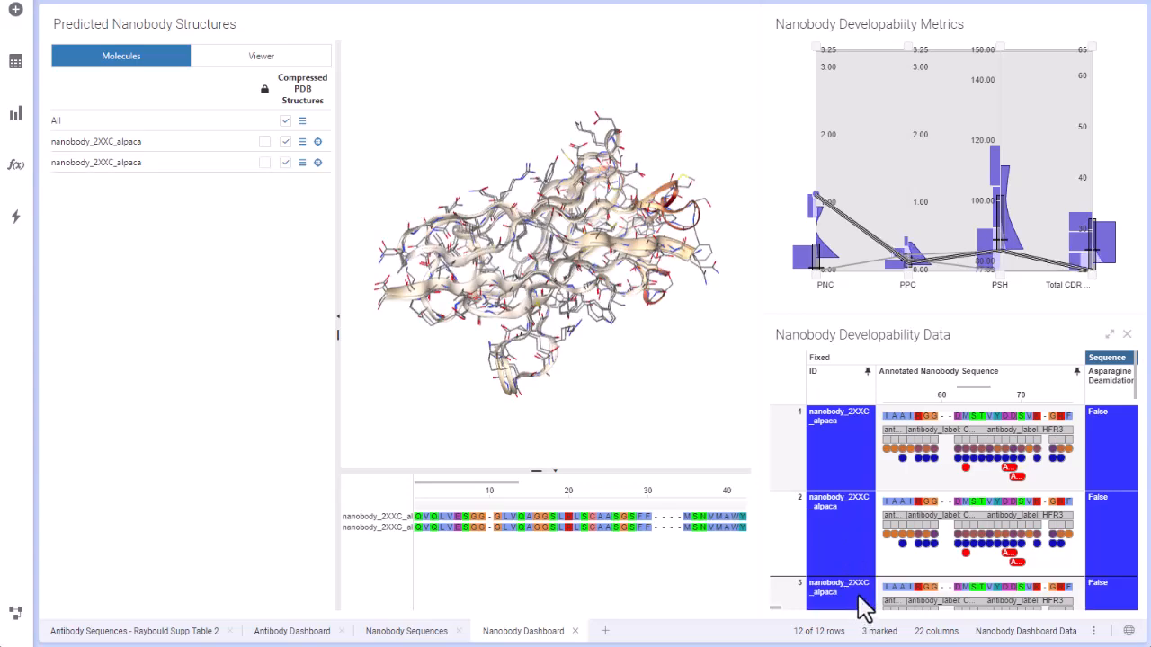
pyautogui.moveTo(596, 275); pyautogui.dragTo(629, 269)
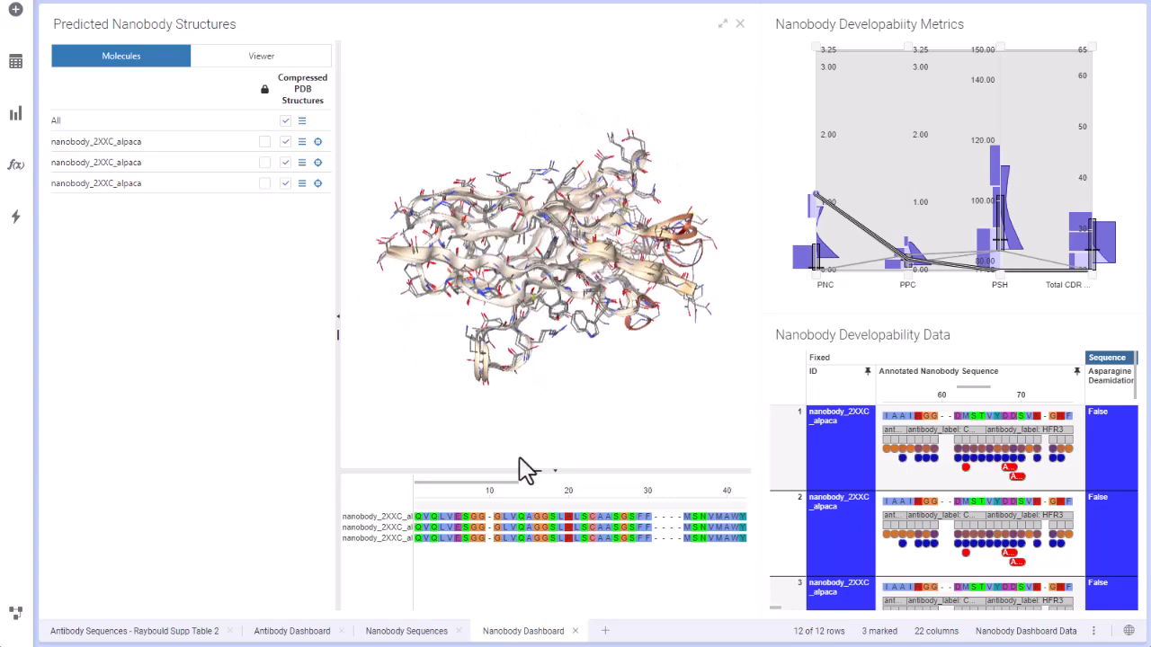
# Step: Increase the sequence row height and enlarge the alignment pane to reveal all three annotated sequences, with the structures zoomed and turned above
pyautogui.moveTo(381, 522); pyautogui.dragTo(363, 584)
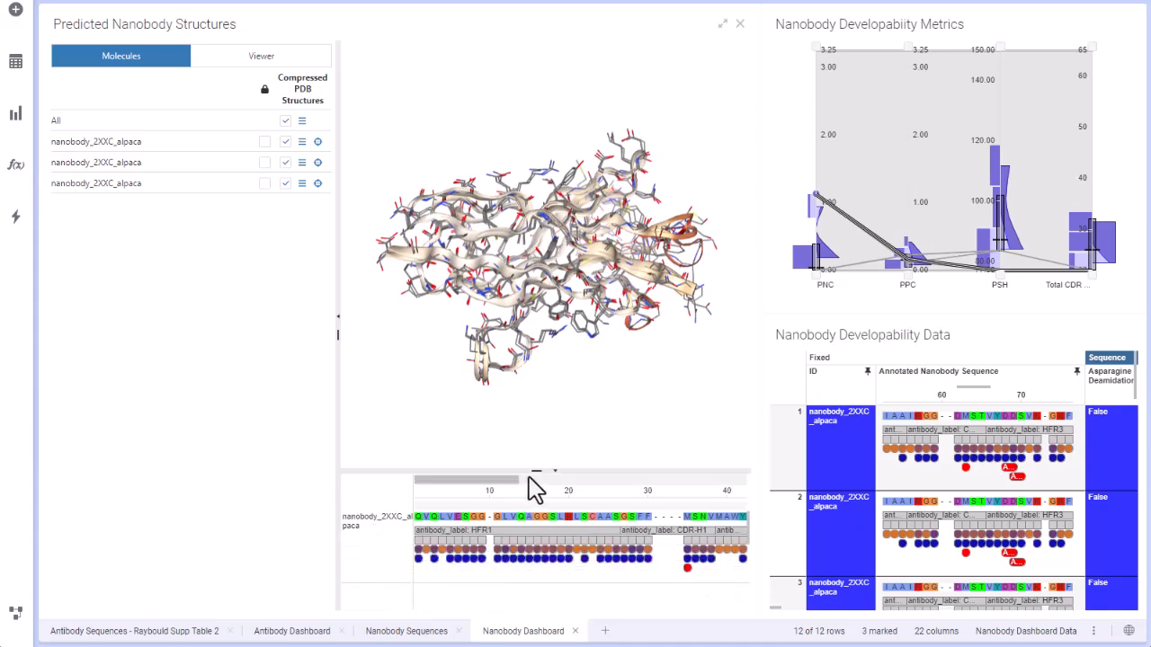
pyautogui.moveTo(534, 470); pyautogui.dragTo(528, 325)
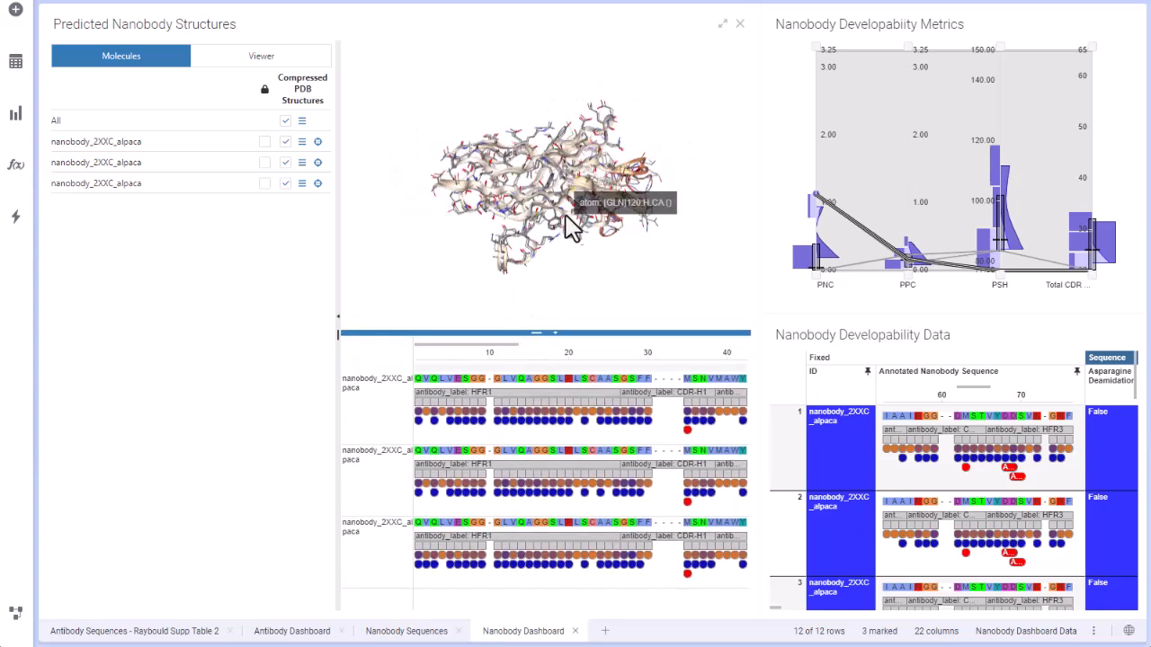
pyautogui.scroll(3, 560, 207)
pyautogui.moveTo(548, 213)
pyautogui.mouseDown()
pyautogui.moveTo(570, 194)
pyautogui.moveTo(530, 237)
pyautogui.moveTo(538, 205)
pyautogui.moveTo(563, 211)
pyautogui.moveTo(566, 229)
pyautogui.moveTo(555, 230)
pyautogui.mouseUp()
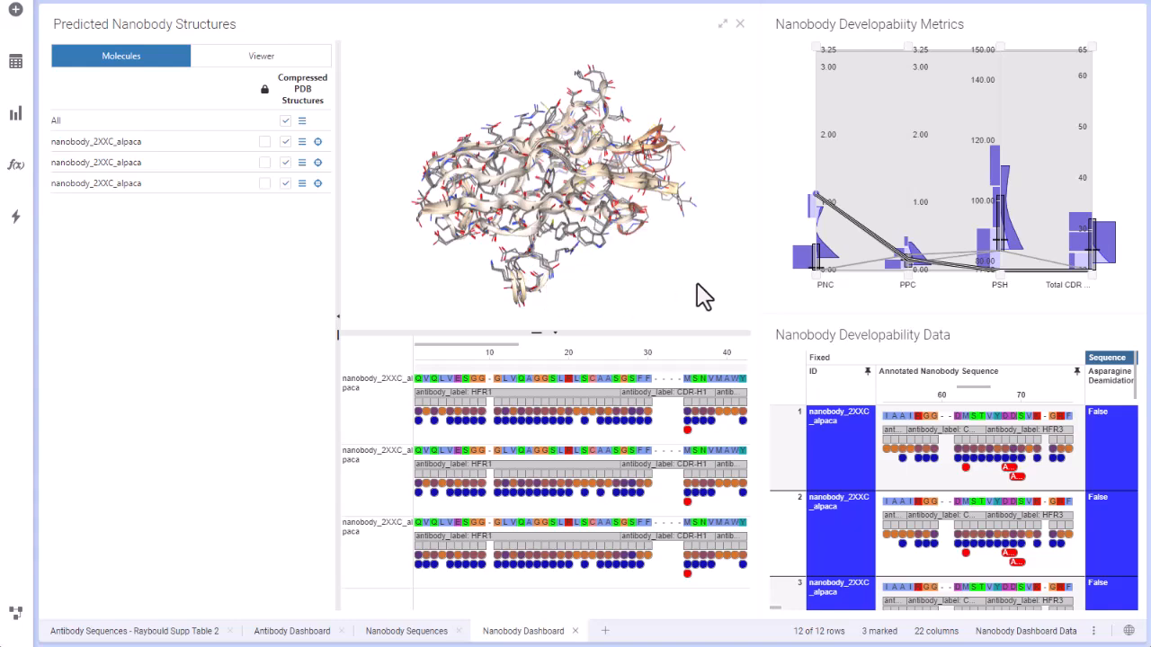